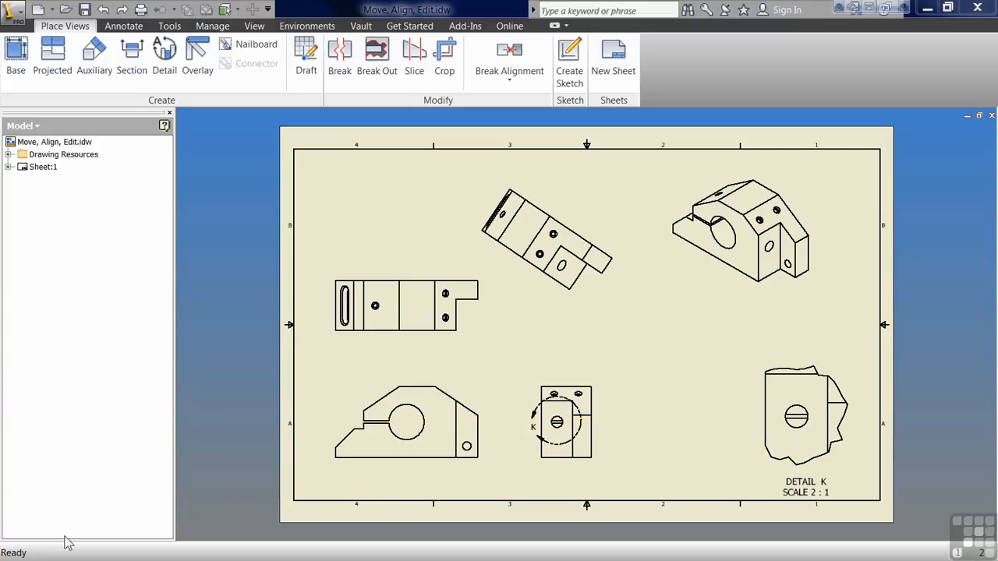
Step: Reposition the front, isometric, detail, side, top and auxiliary views around the sheet, shifting the auxiliary view along its projection direction
mouse_move(490, 468)
left_mouse_down()
mouse_move(499, 442)
mouse_move(488, 468)
left_mouse_up()
mouse_move(738, 292)
left_mouse_down()
mouse_move(708, 328)
mouse_move(737, 298)
left_mouse_up()
left_click_drag(756, 442, 716, 449)
left_click_drag(569, 475, 550, 473)
left_click_drag(450, 341, 454, 328)
left_click_drag(577, 298, 538, 289)
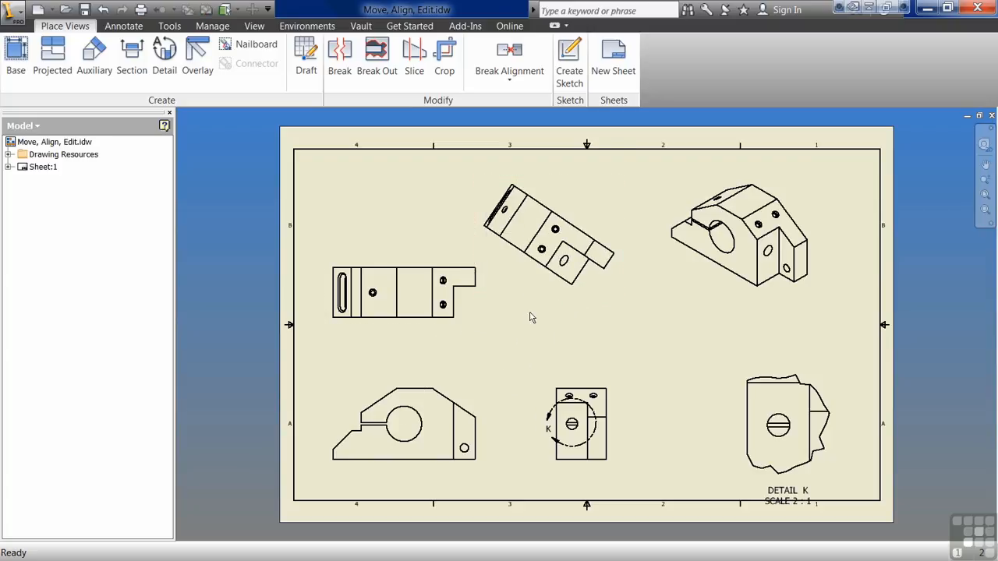
left_click_drag(544, 296, 526, 336)
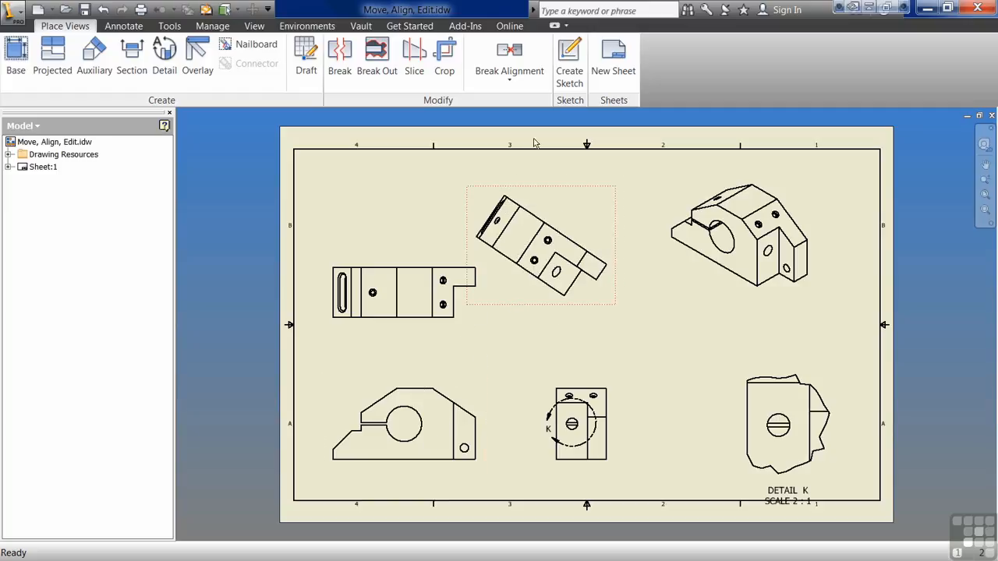
Step: Break the auxiliary view's alignment and move it sideways toward the isometric view
left_click(519, 68)
left_click(507, 204)
left_click_drag(586, 304, 621, 301)
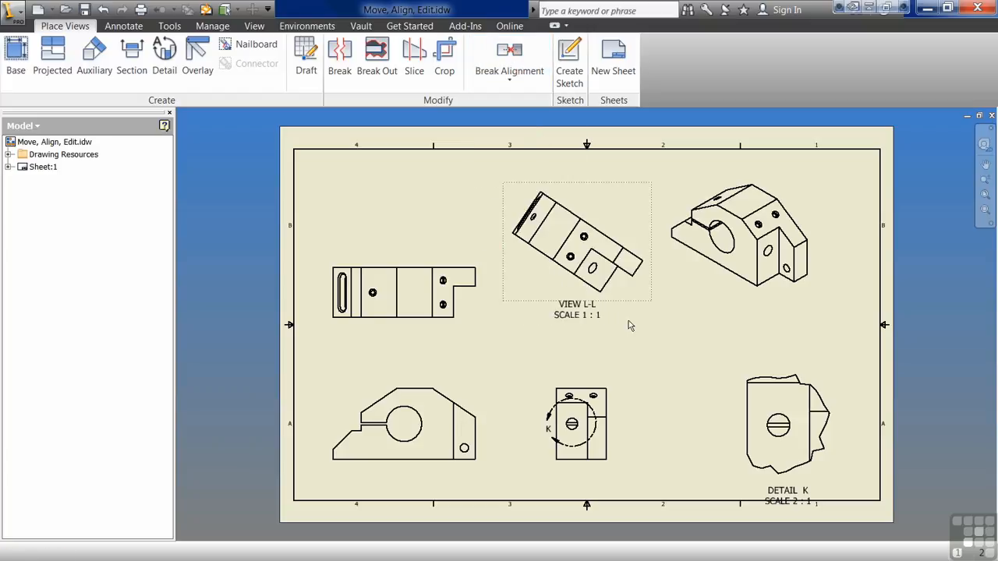
Step: Reposition the L-L view line so it sits clear of the front view, parallel to its sloped edge
left_click_drag(505, 384, 496, 410)
left_click_drag(382, 327, 418, 361)
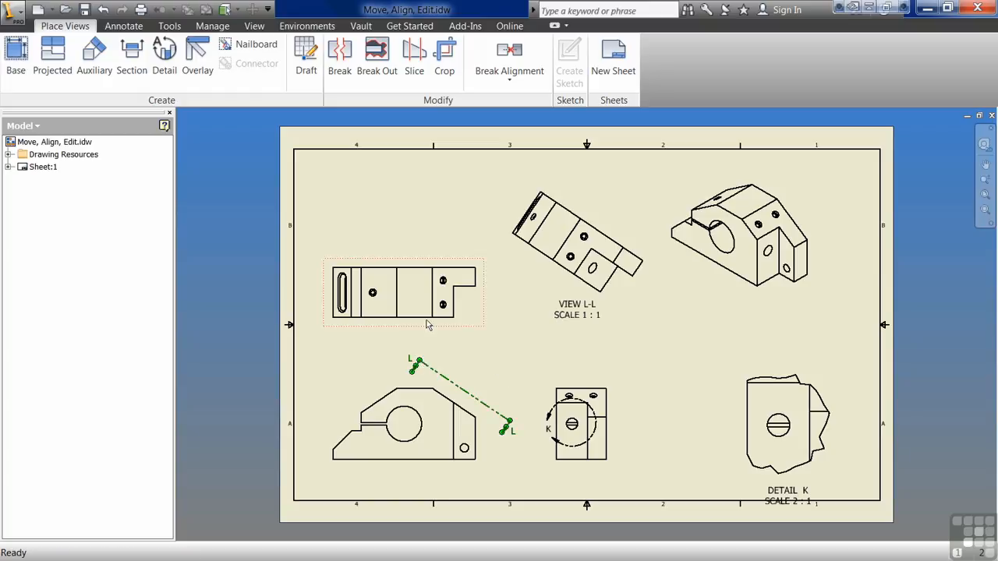
left_click(515, 387)
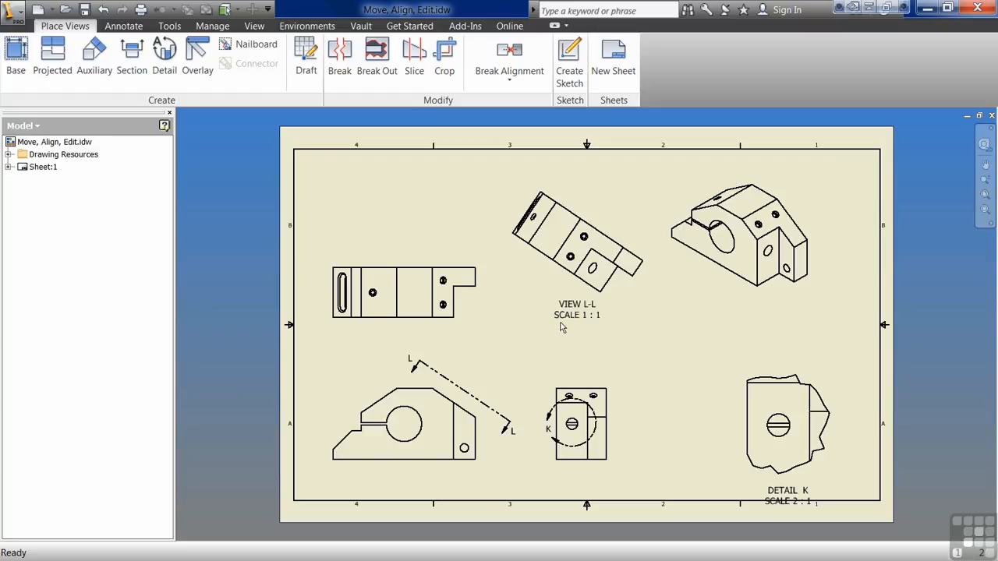
Step: Move view L-L above the top view and lower the top view to clear the view label
left_click_drag(629, 290, 443, 270)
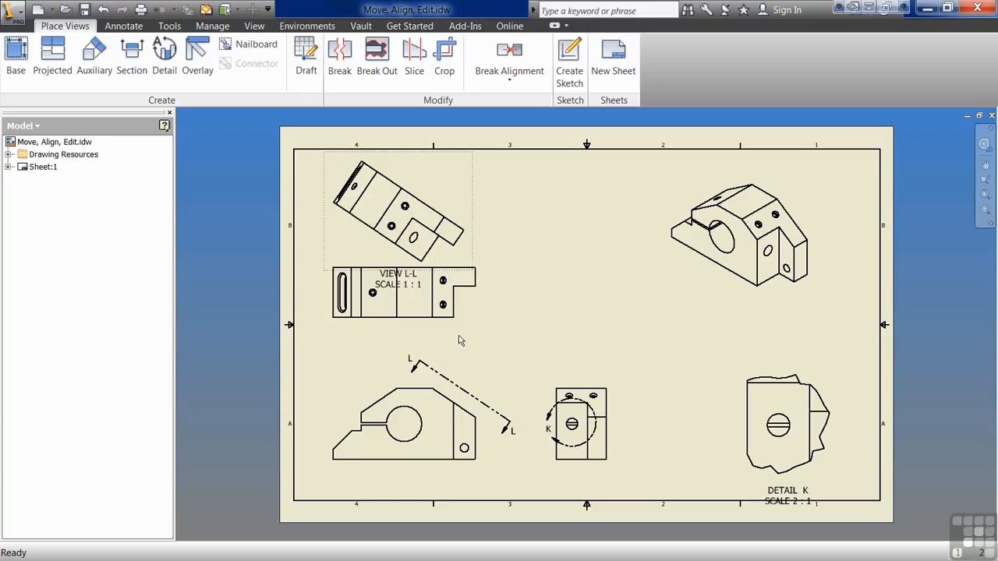
left_click_drag(474, 327, 471, 359)
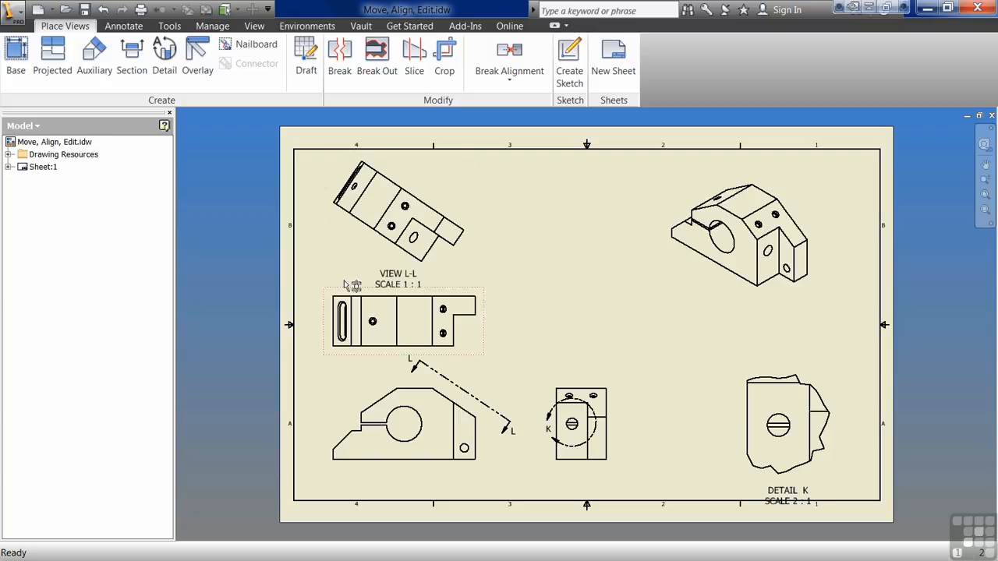
Step: Add a new sheet to the drawing and make Sheet:1 active again
right_click(24, 211)
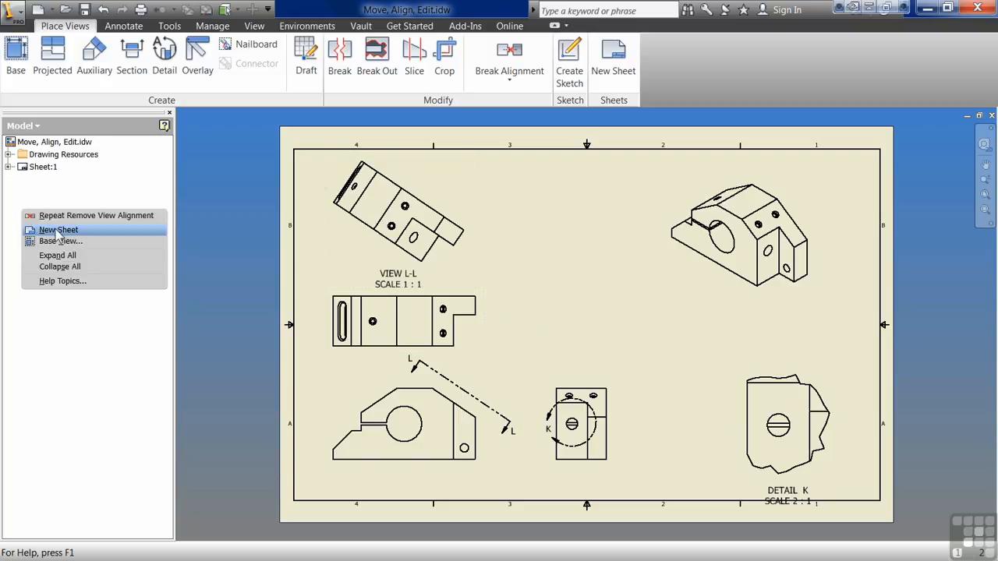
left_click(58, 230)
double_click(39, 167)
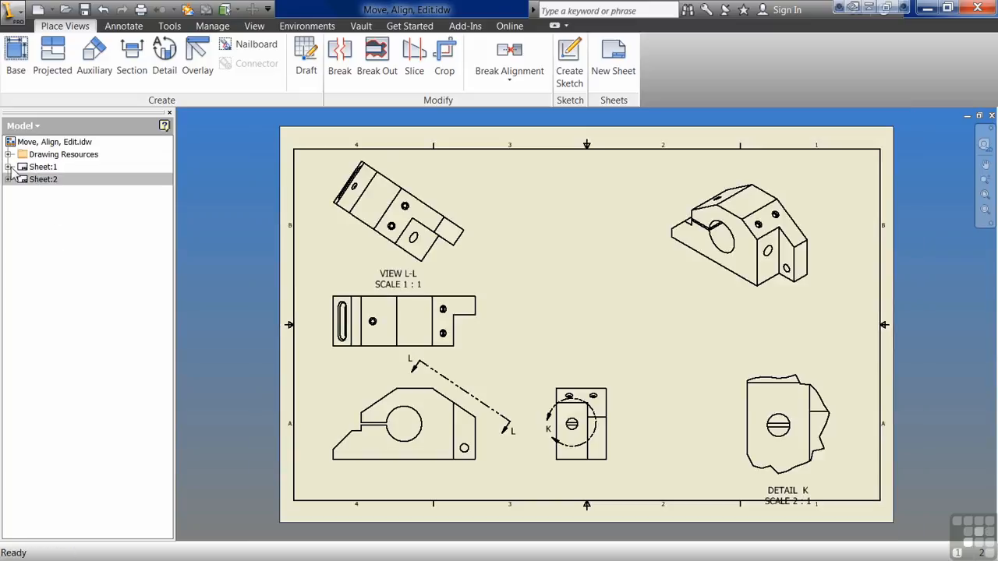
Step: Transfer auxiliary view L from Sheet:1 to Sheet:2 and move it lower on that sheet
left_click(9, 167)
left_click(20, 205)
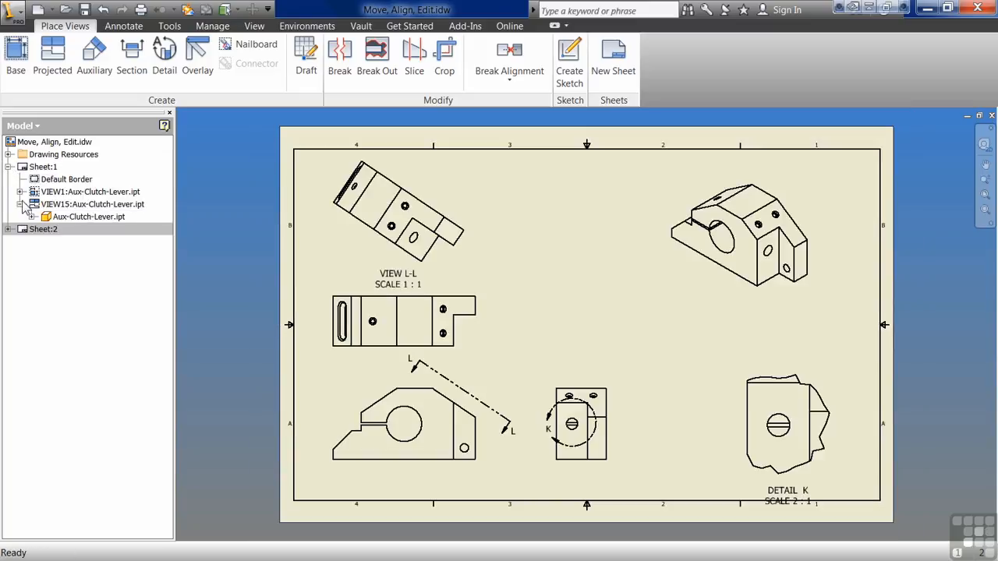
left_click(20, 192)
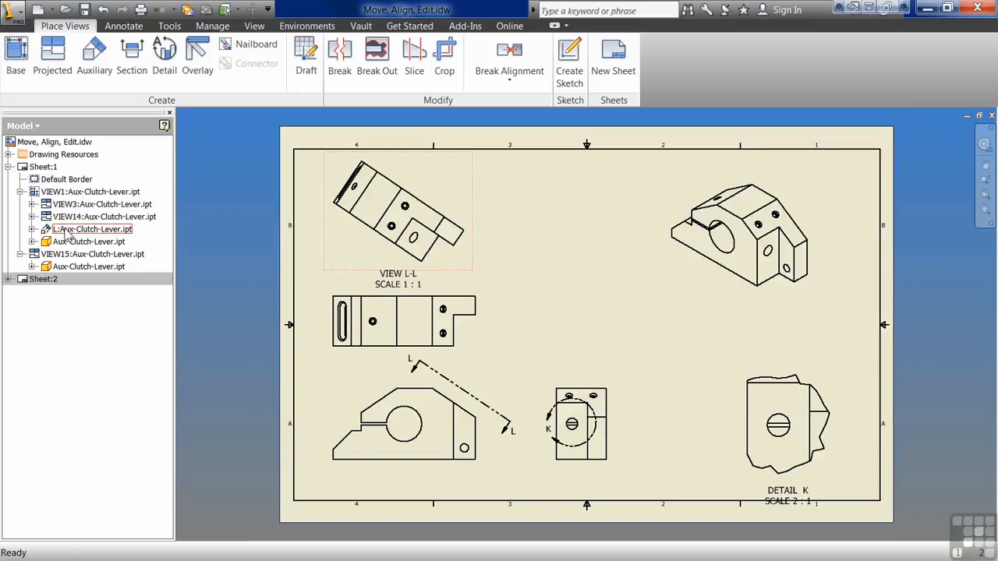
left_click_drag(70, 233, 45, 287)
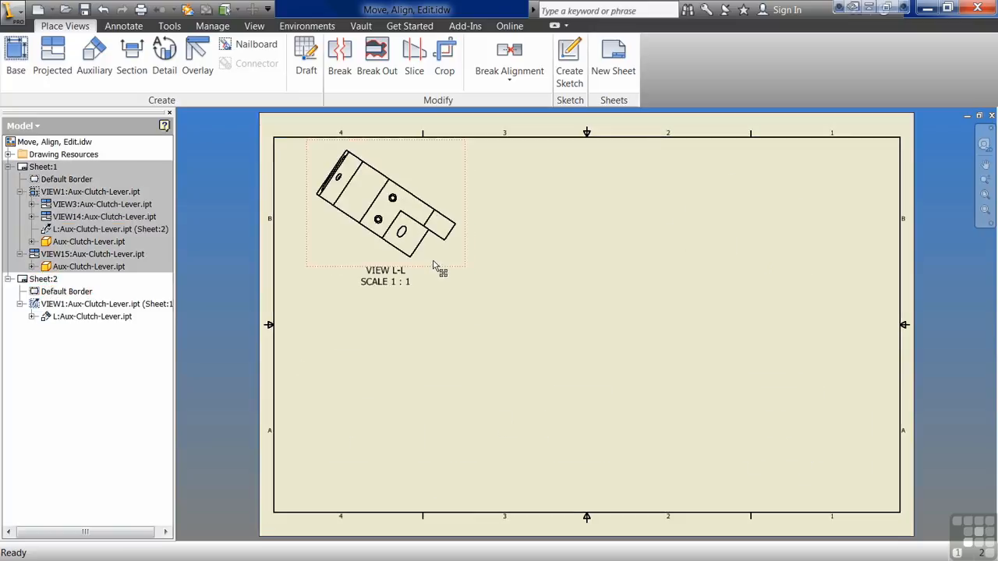
left_click_drag(442, 272, 437, 349)
Step: Return to Sheet:1, raise the top view, and move Detail K up and toward the side view
double_click(43, 167)
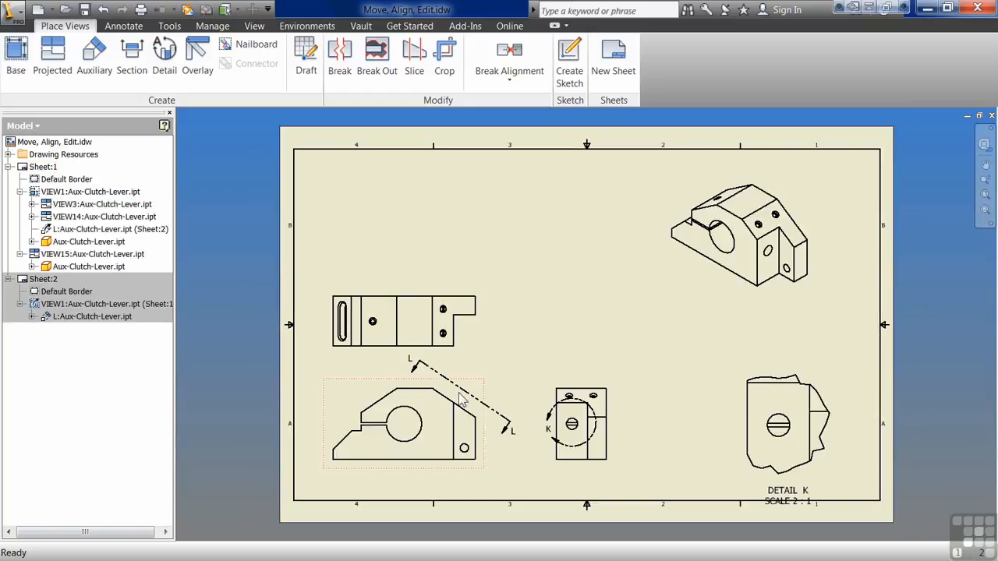
left_click_drag(459, 339, 462, 312)
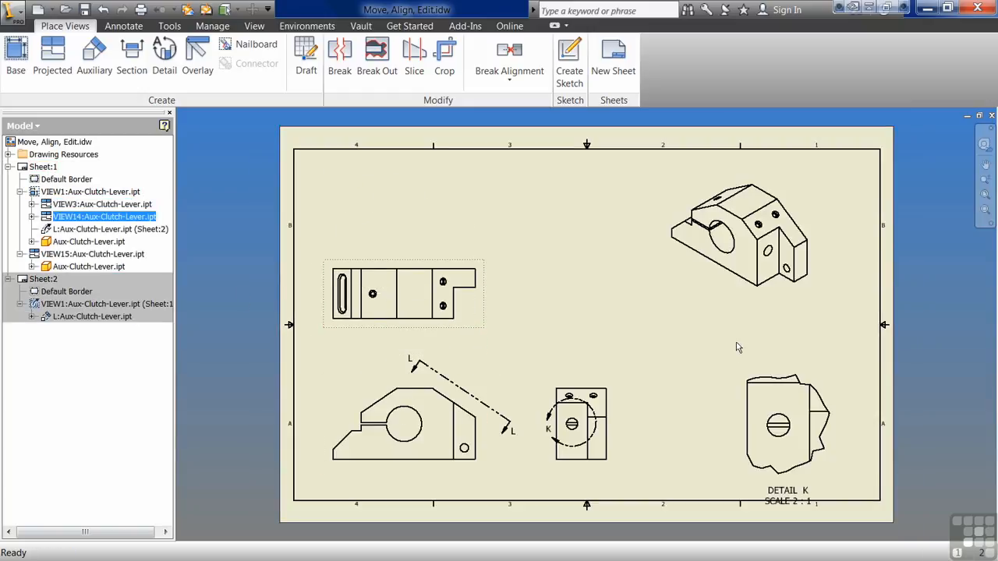
left_click_drag(741, 485, 714, 450)
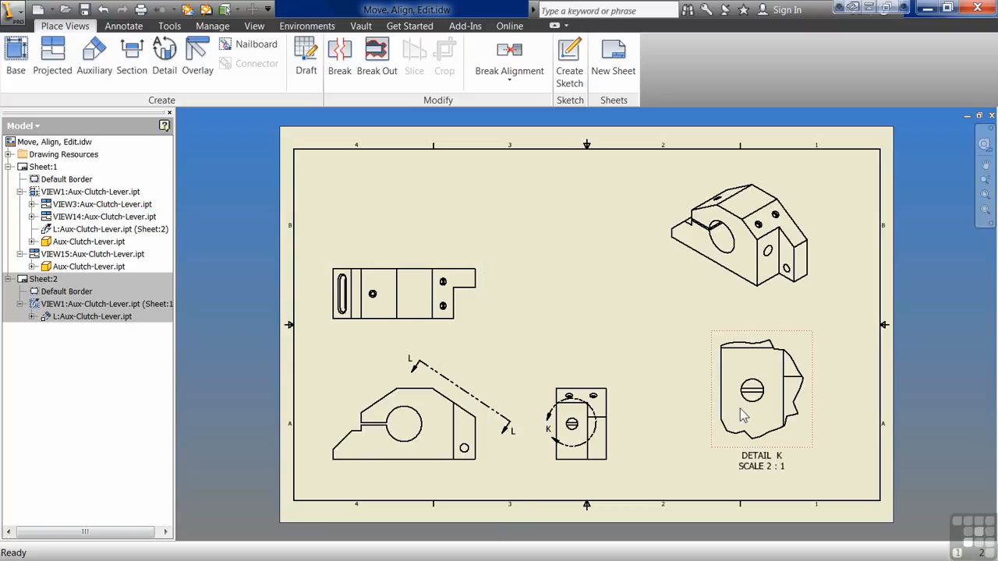
Step: Align Detail K horizontally with the side view as its base view
left_click(507, 78)
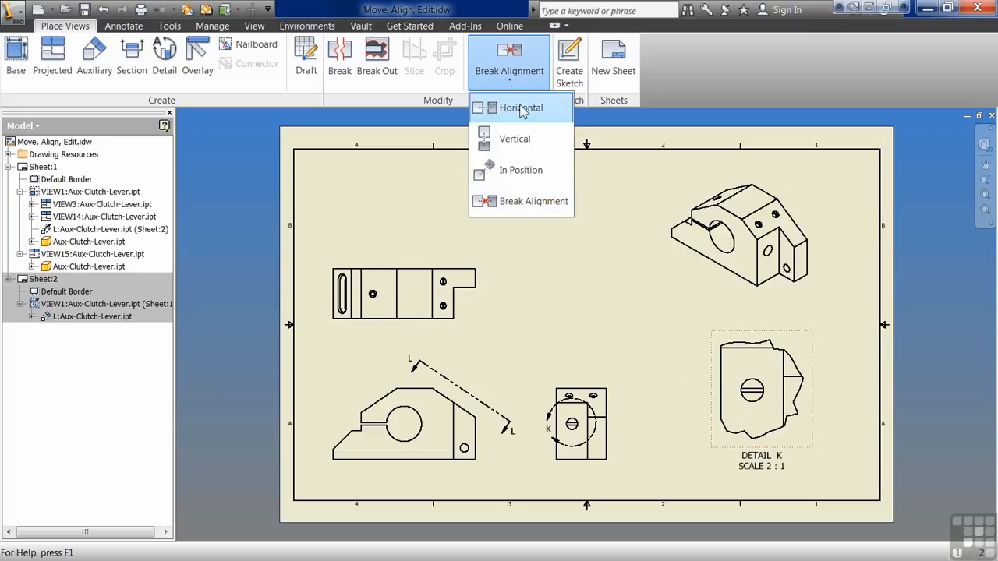
left_click(521, 108)
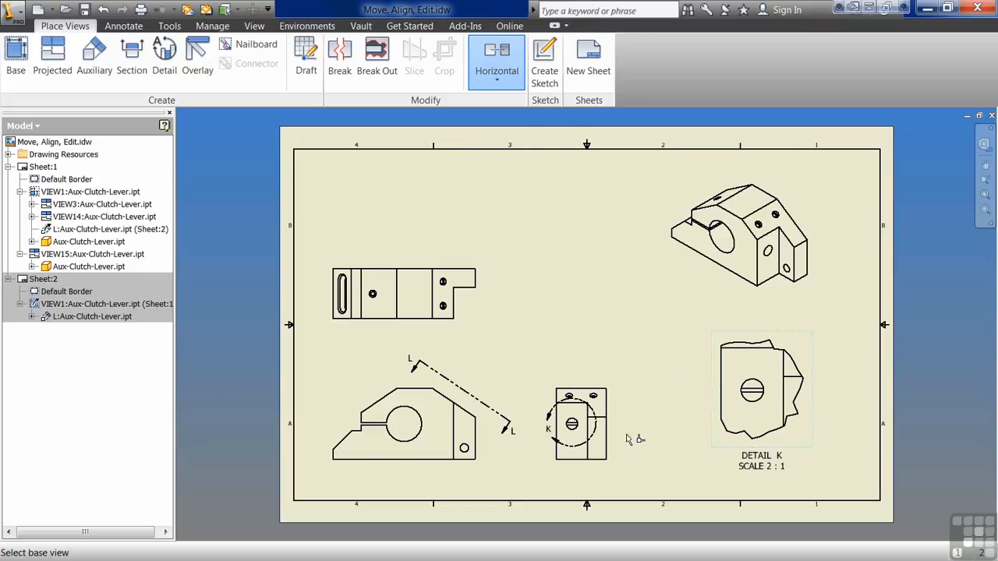
left_click(612, 454)
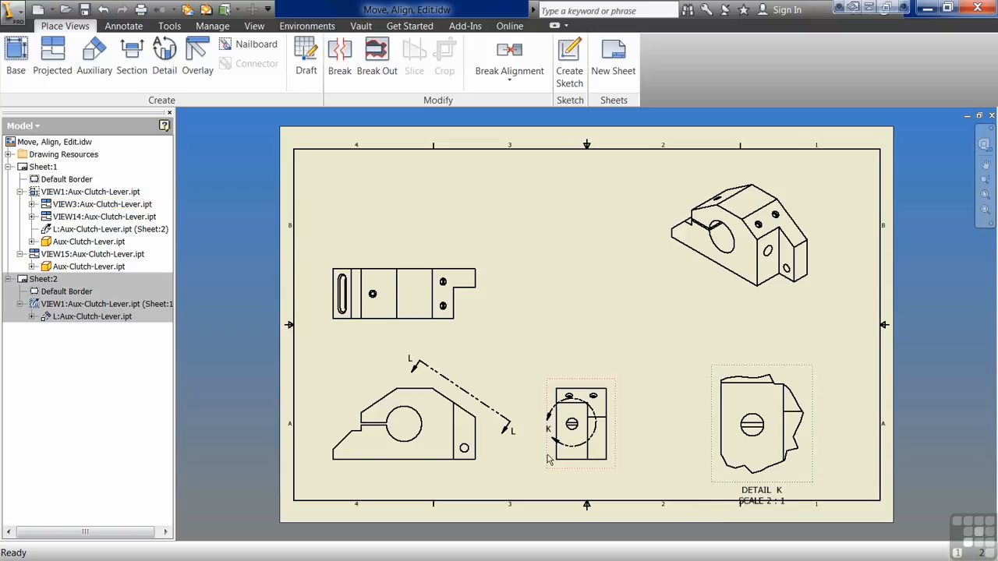
Step: Raise the top view toward the sheet's upper border and shift the front view slightly upward
left_click_drag(466, 325, 462, 259)
left_click_drag(485, 473, 491, 454)
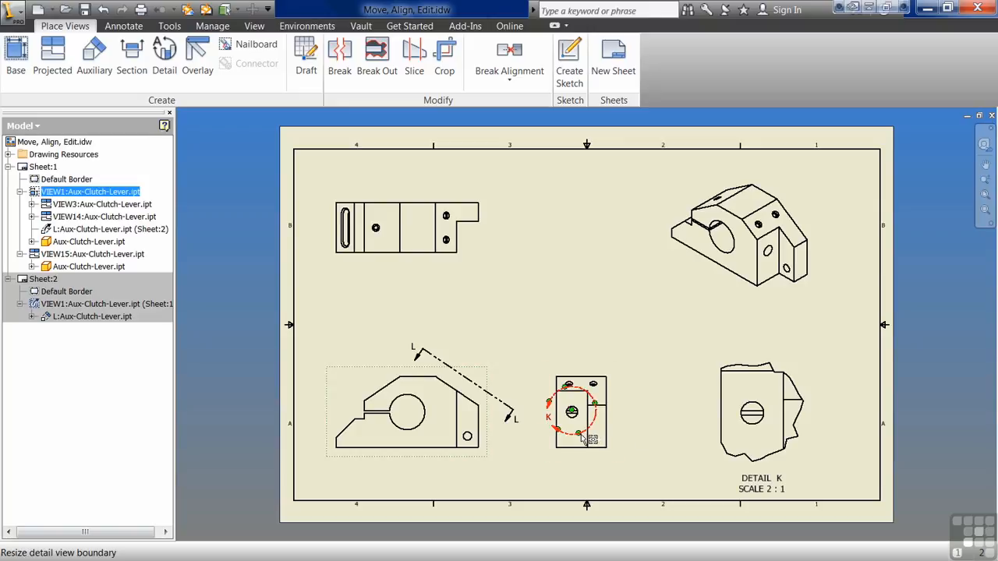
Step: Adjust the Detail K boundary circle on the side view and move the detail's label closer to its view
left_click_drag(589, 438, 587, 423)
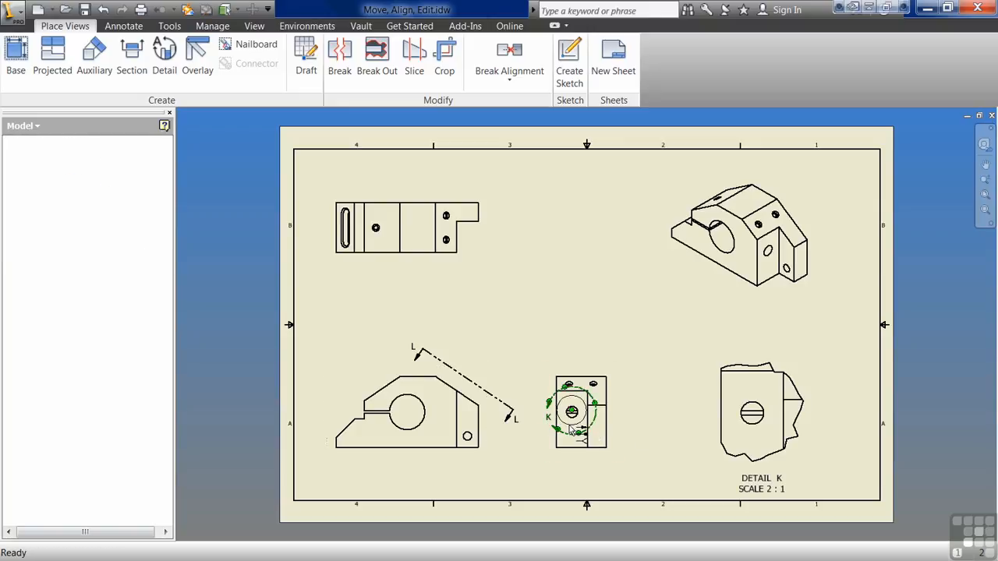
mouse_move(576, 424)
left_mouse_down()
mouse_move(557, 435)
mouse_move(583, 437)
left_mouse_up()
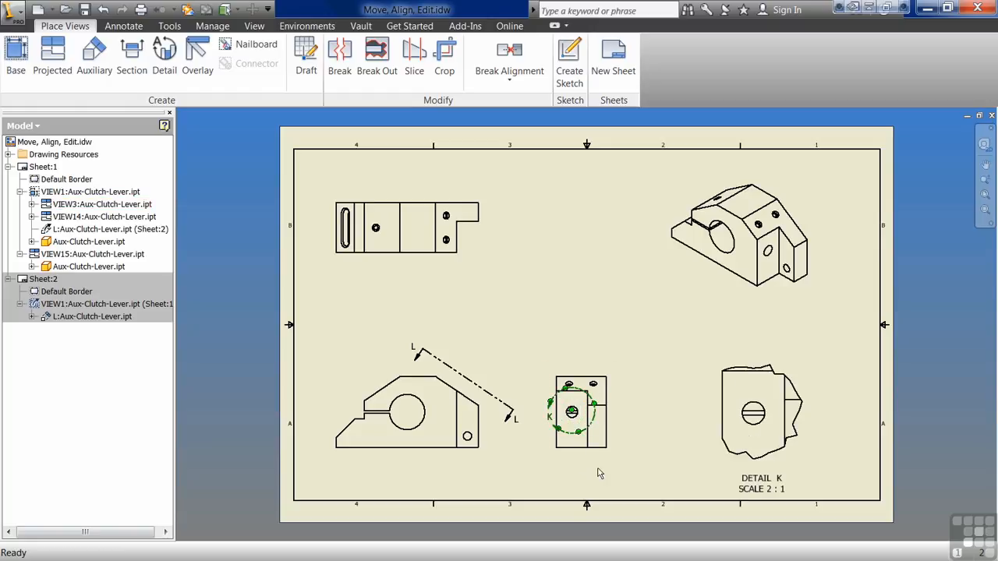
left_click_drag(769, 489, 764, 484)
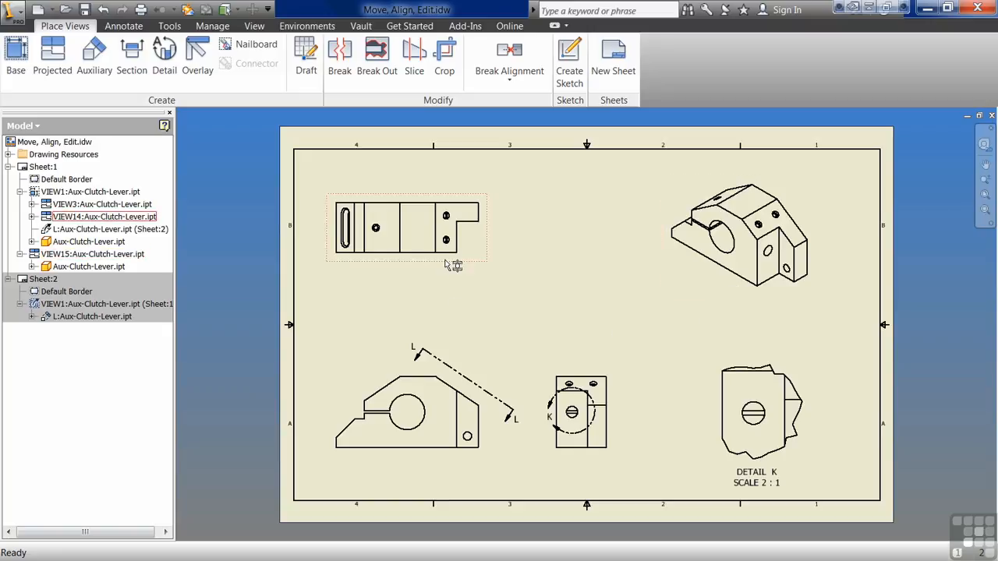
Step: Lower the top view, cut a section horizontally through its middle, and place the section view above it
left_click_drag(466, 278, 466, 326)
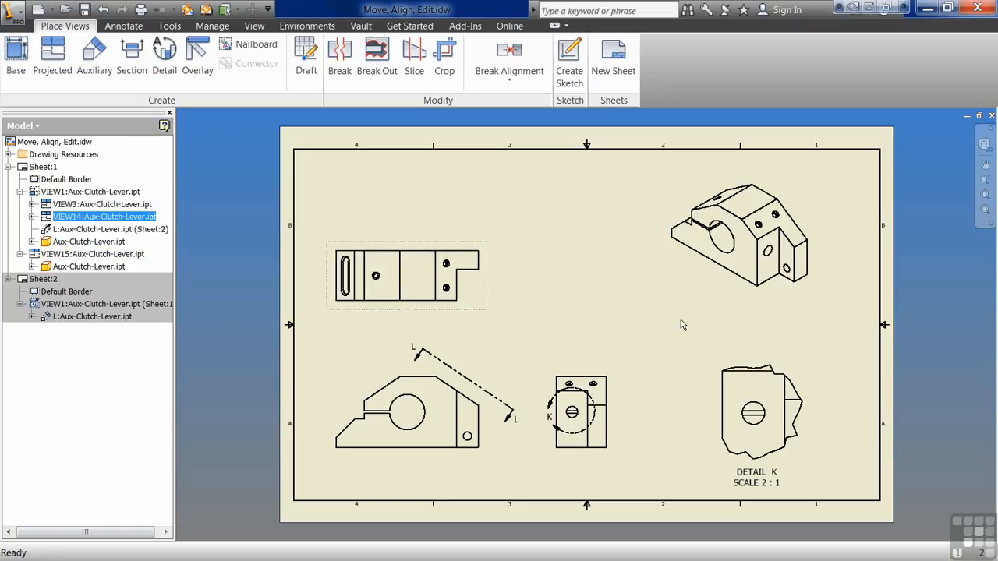
left_click(613, 335)
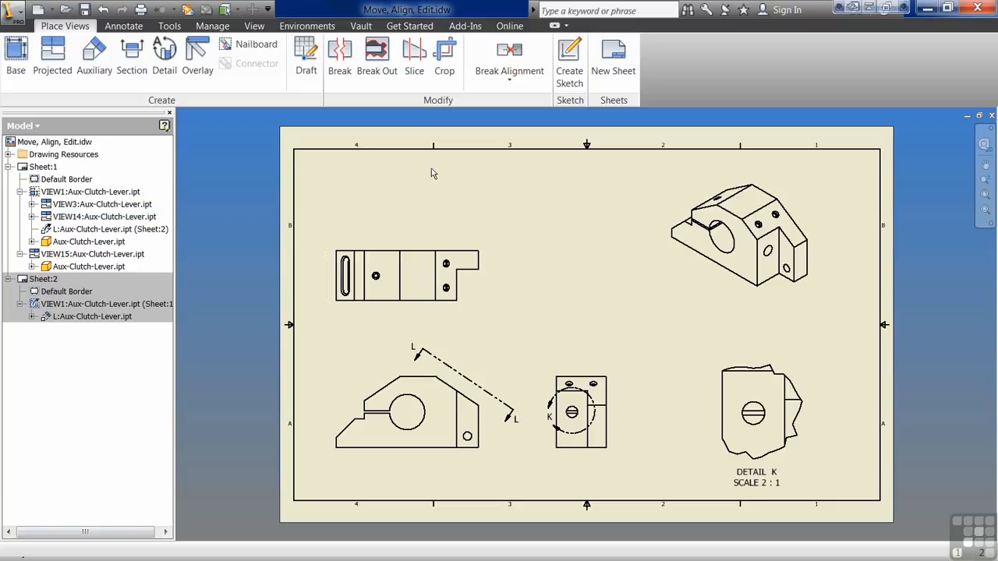
left_click(131, 59)
left_click(367, 305)
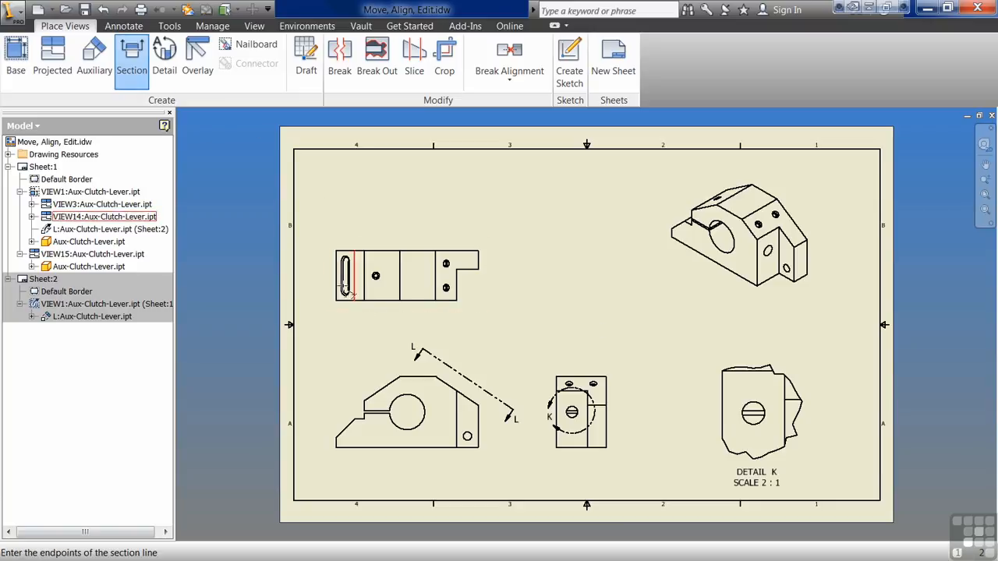
left_click(325, 274)
left_click(491, 276)
right_click(498, 277)
left_click(522, 277)
mouse_move(613, 316)
middle_mouse_down()
mouse_move(679, 361)
mouse_move(880, 361)
middle_mouse_up()
left_click(675, 212)
middle_click_drag(669, 362, 460, 363)
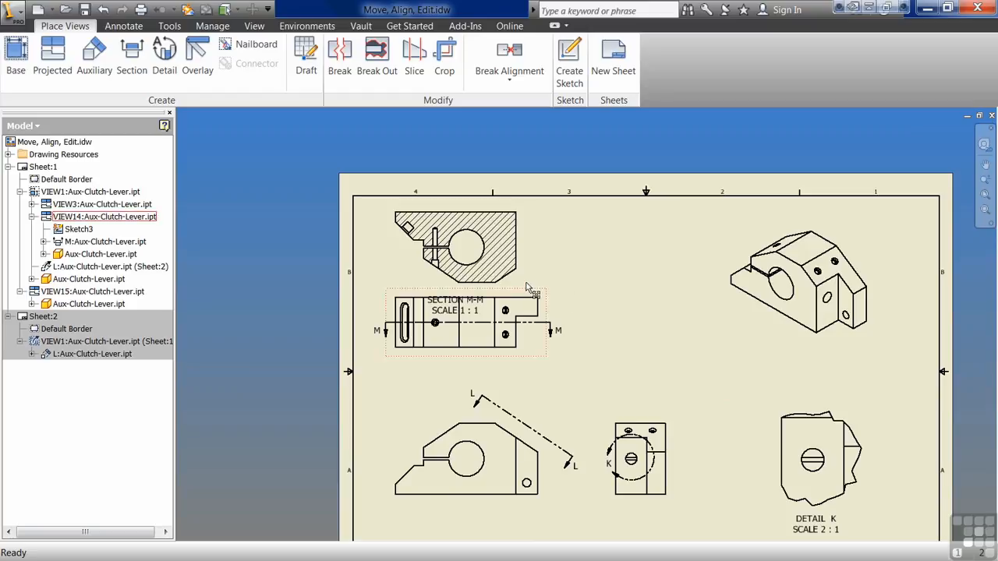
left_click(566, 279)
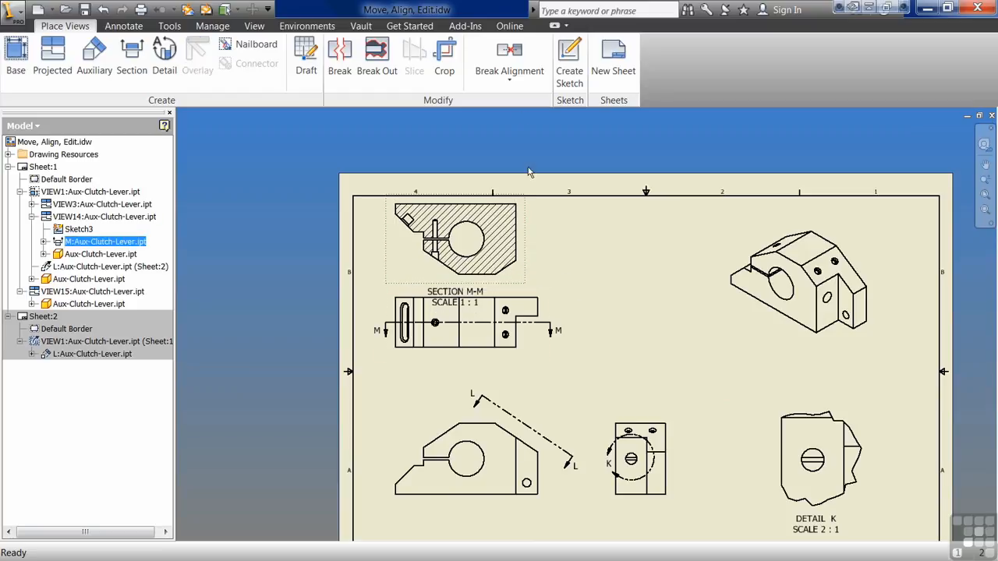
Step: Break the alignment of section view M-M, transfer it to Sheet:2, and place it beside view L-L
left_click(520, 64)
left_click(532, 203)
mouse_move(525, 274)
left_mouse_down()
mouse_move(698, 313)
mouse_move(731, 379)
mouse_move(718, 364)
mouse_move(697, 391)
left_mouse_up()
left_click_drag(58, 242, 51, 321)
left_click_drag(652, 334, 684, 346)
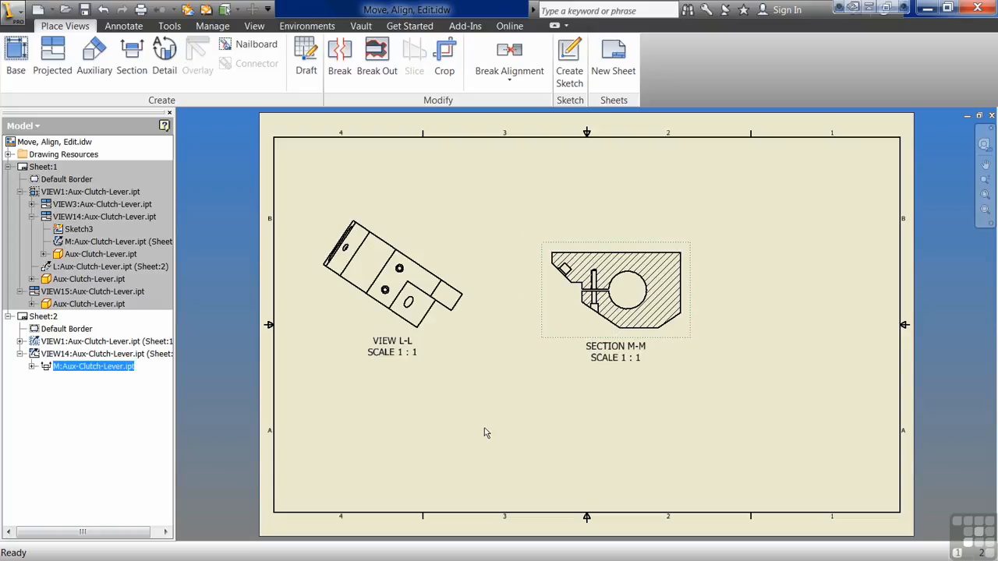
Step: Set the drawing marking menu's overflow menu to Full Menu in the customization settings
left_click(454, 329)
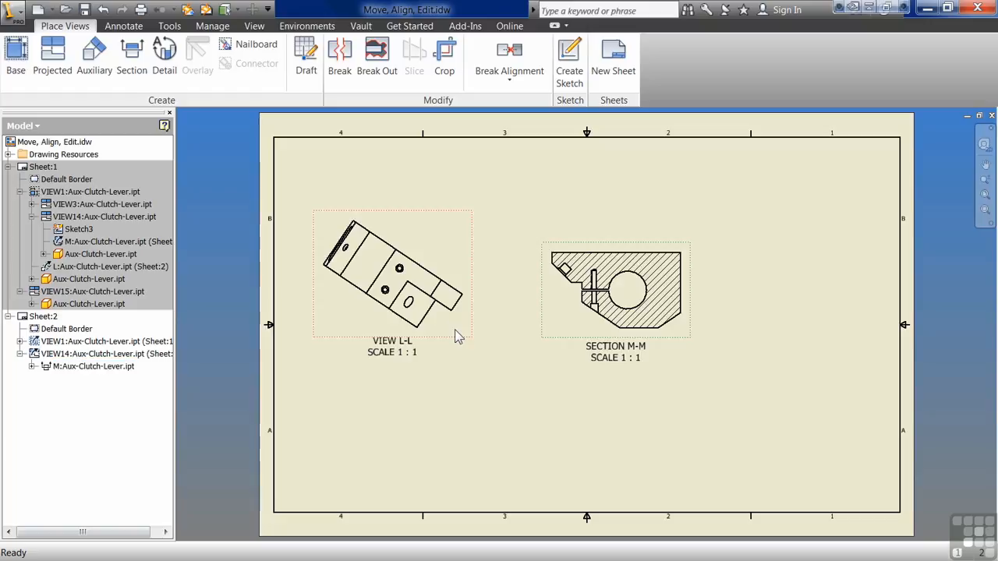
right_click(455, 329)
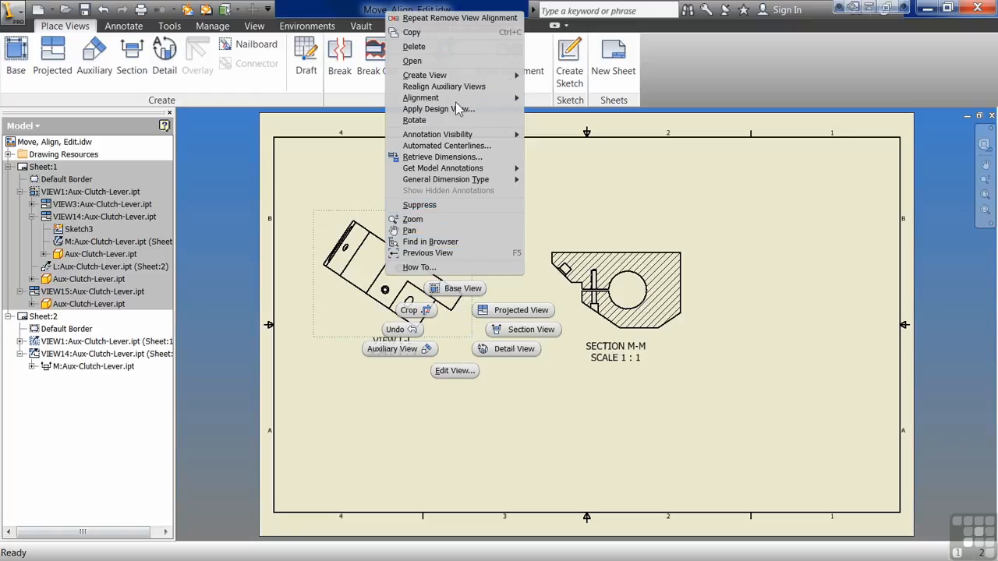
left_click(174, 28)
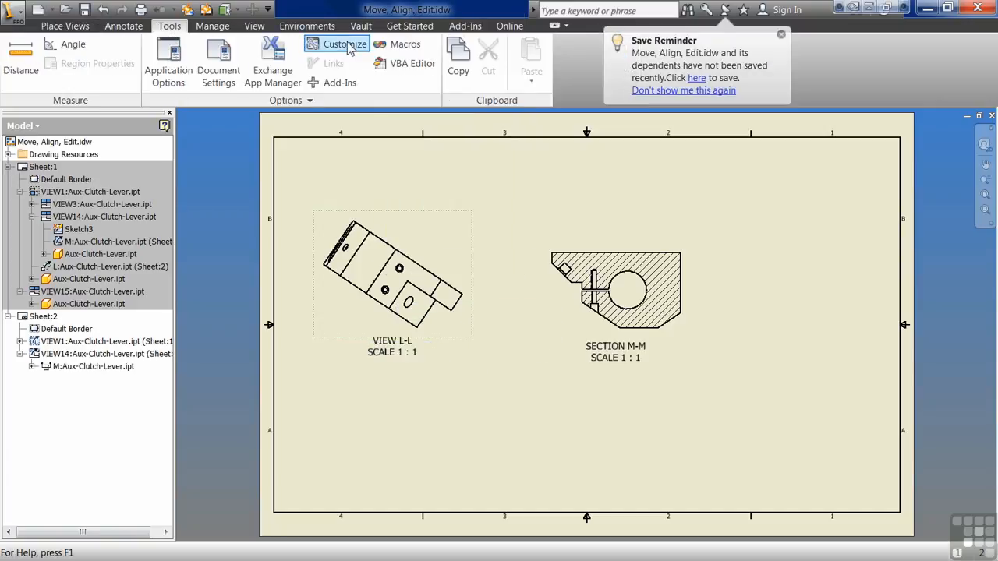
left_click(343, 45)
left_click(369, 453)
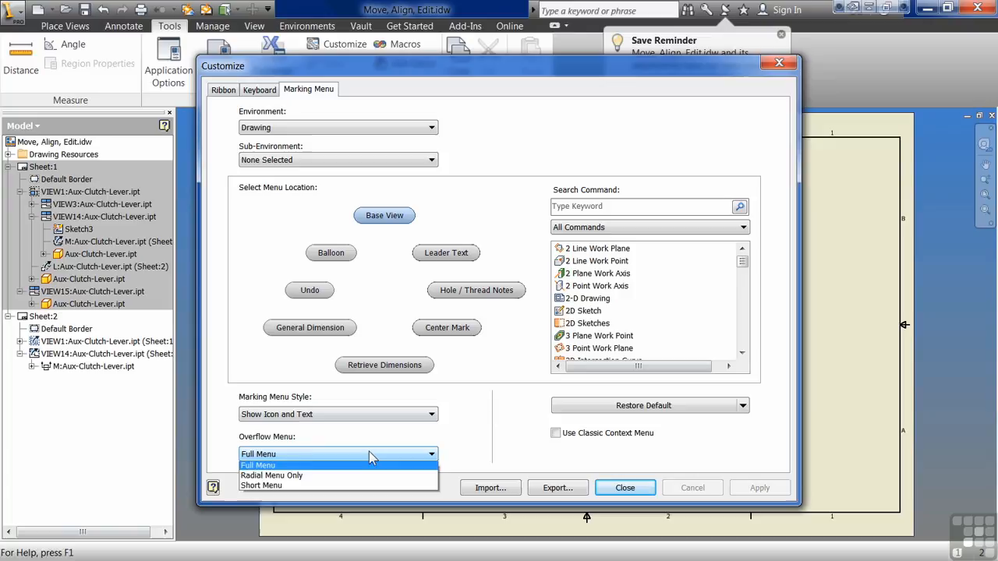
left_click(304, 471)
left_click(615, 490)
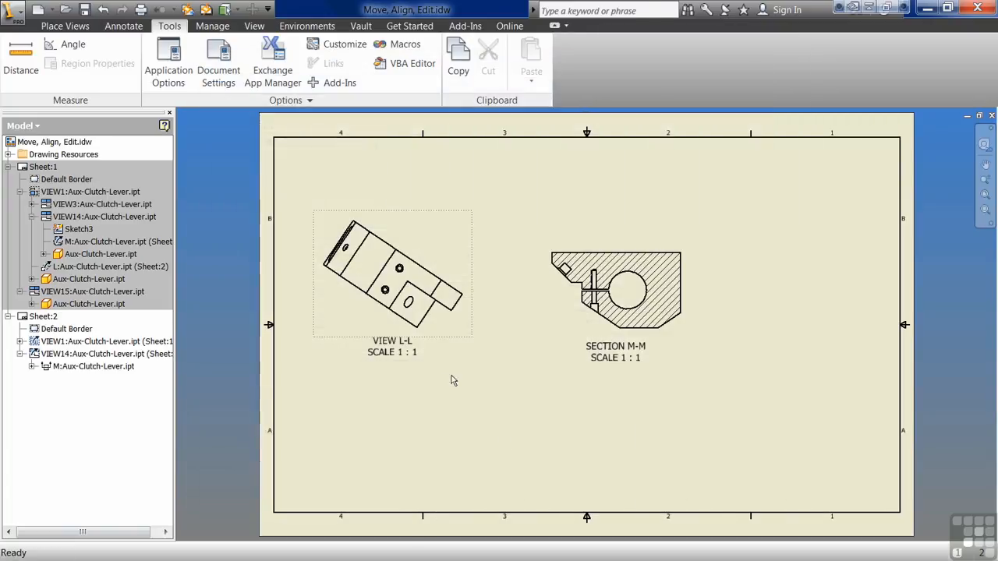
Step: Rotate view L-L counterclockwise by its long lower edge to horizontal, with the Rotate View option
left_click(68, 27)
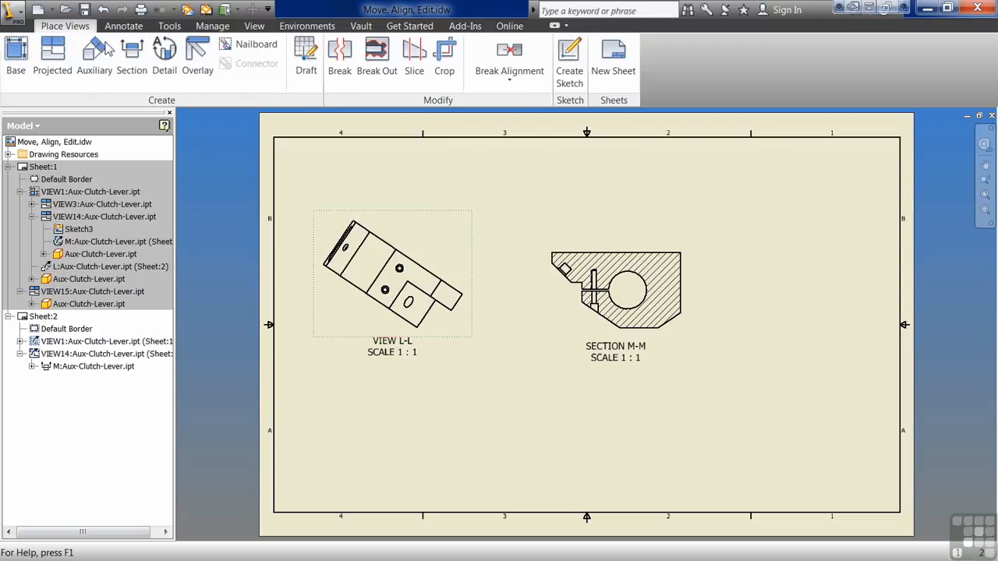
right_click(444, 334)
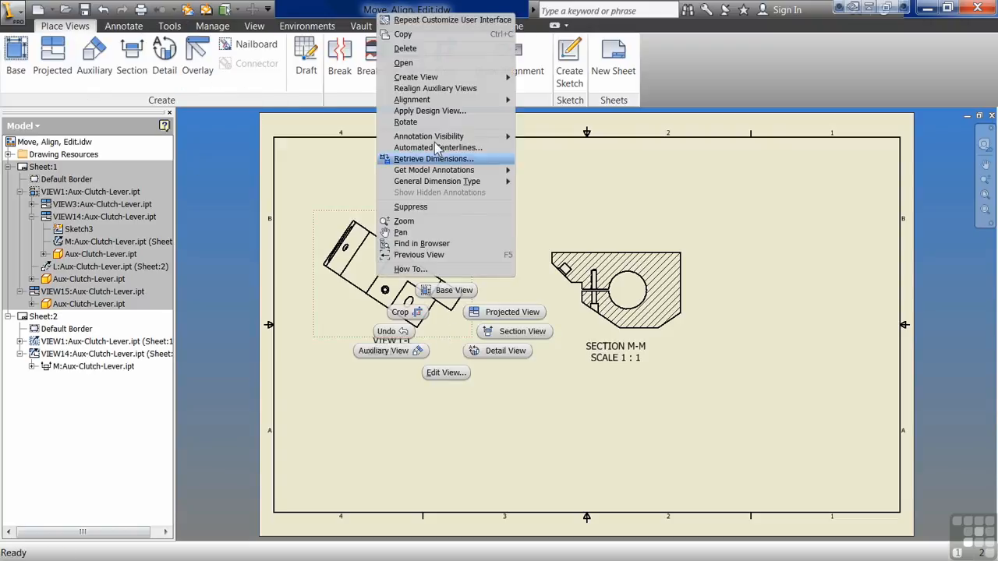
left_click(406, 122)
middle_click_drag(447, 226, 562, 222)
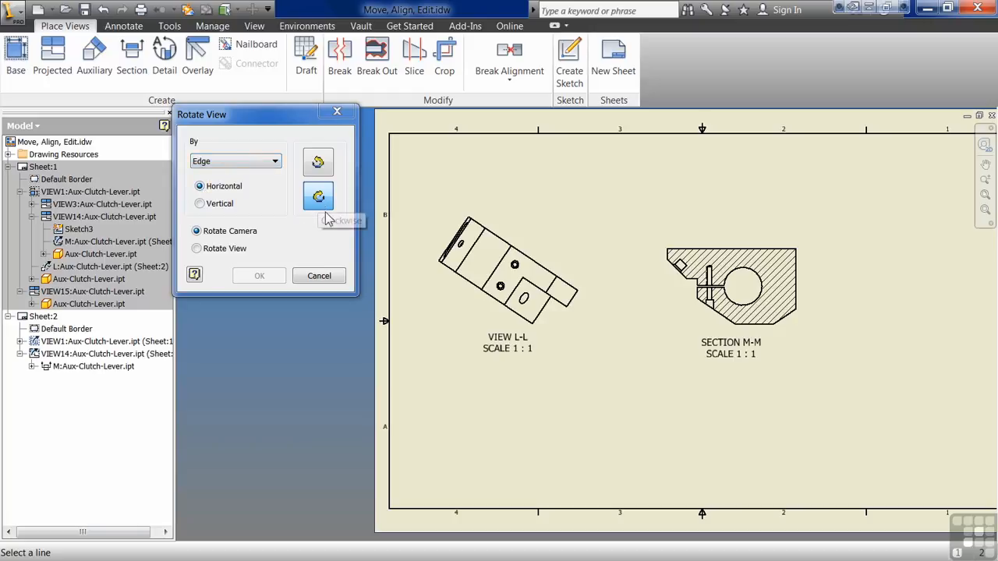
left_click(319, 165)
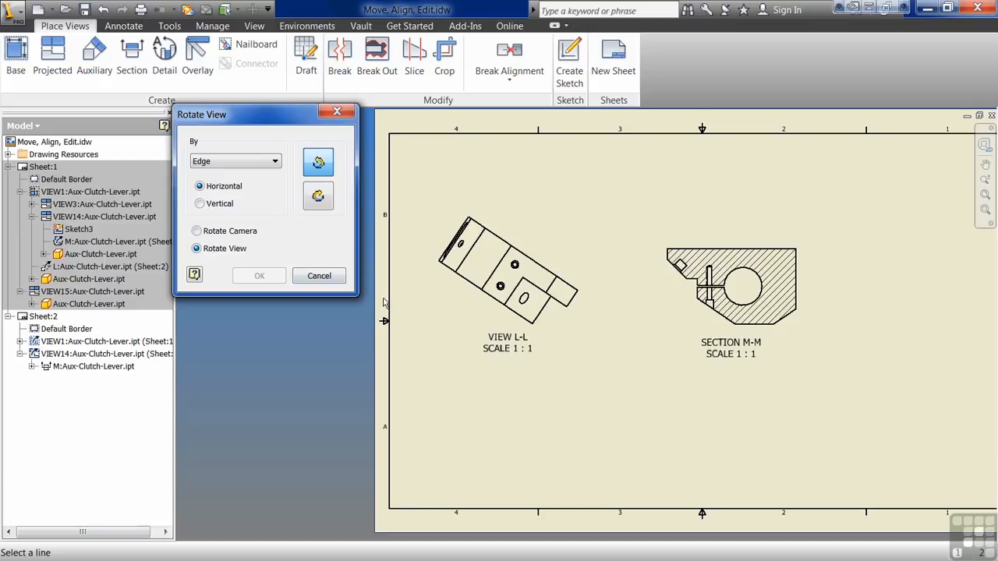
left_click(472, 286)
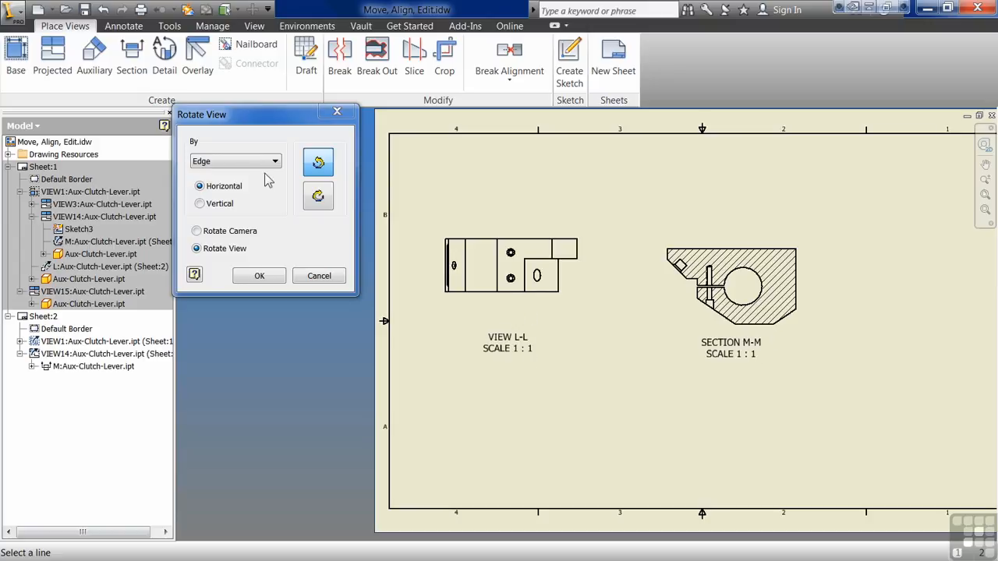
left_click(258, 276)
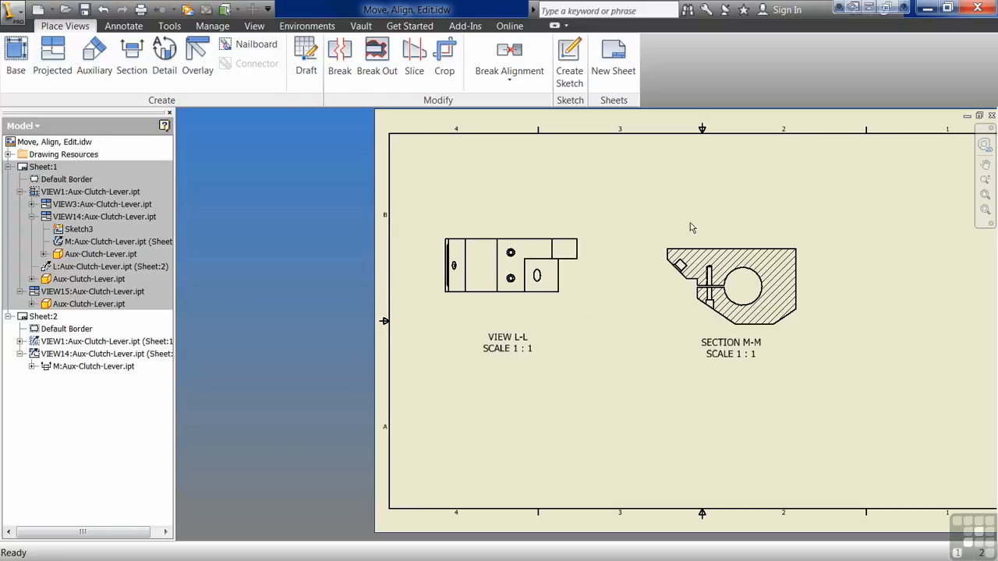
Step: Rotate section view M-M clockwise by its long straight upper edge to horizontal, with the Rotate View option
left_click(719, 248)
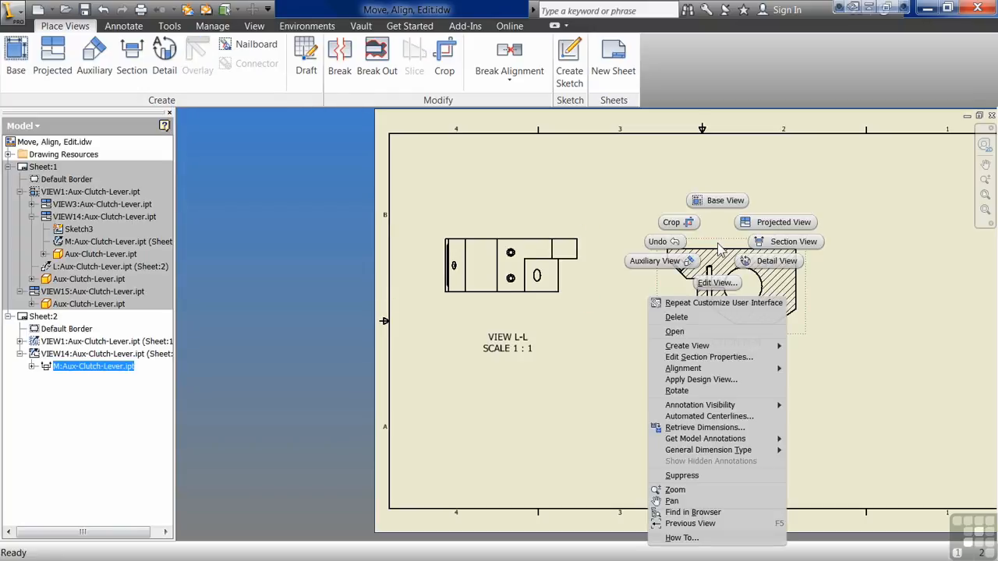
left_click(706, 391)
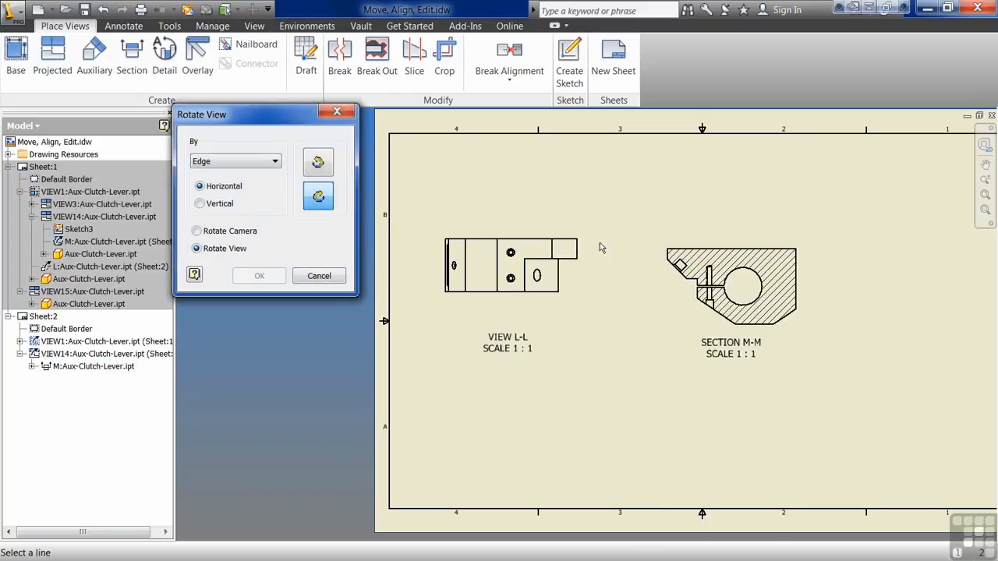
left_click(733, 251)
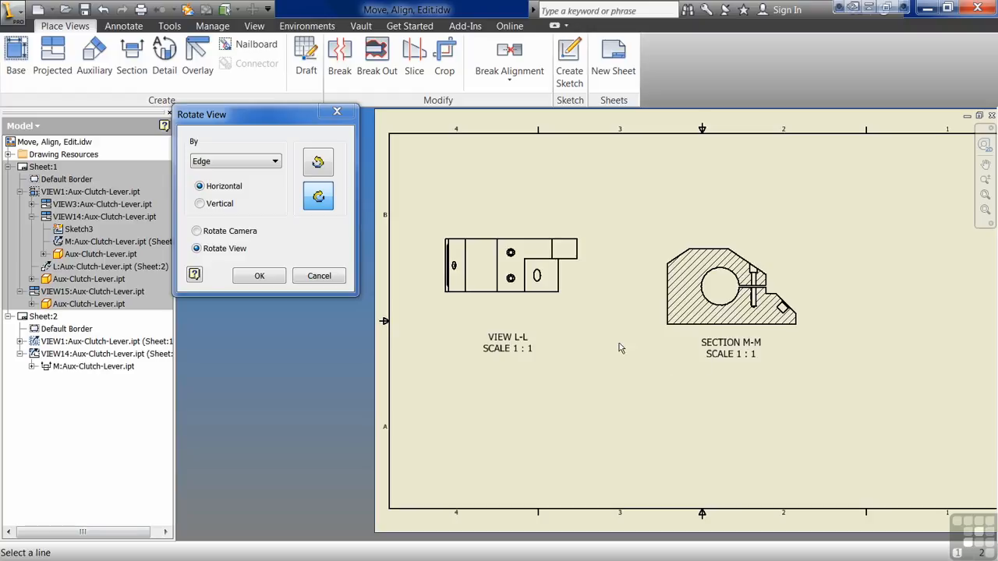
left_click(265, 276)
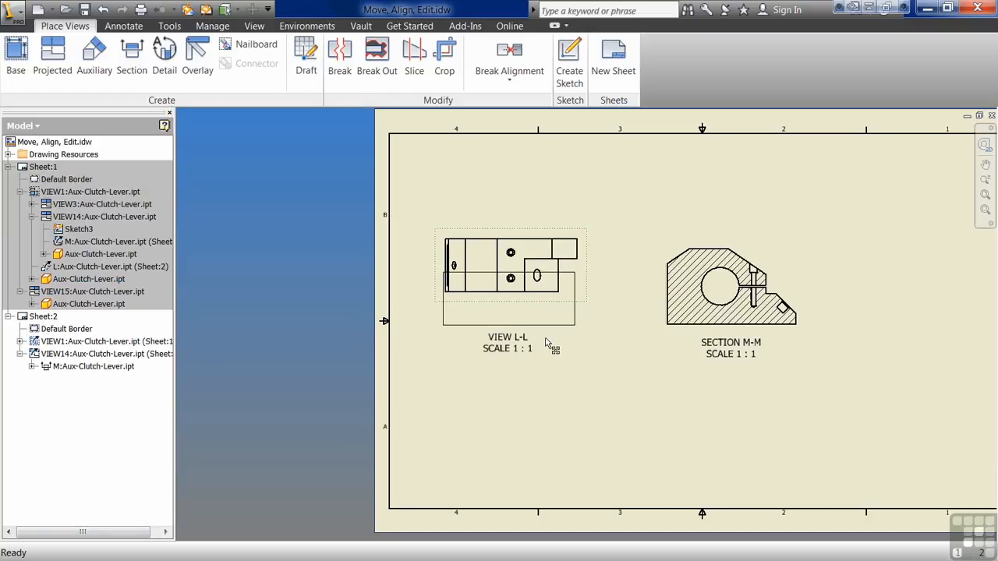
Step: Reposition view L-L and section view M-M separately on the sheet, and move the L-L label closer to its view
left_click_drag(667, 333, 753, 320)
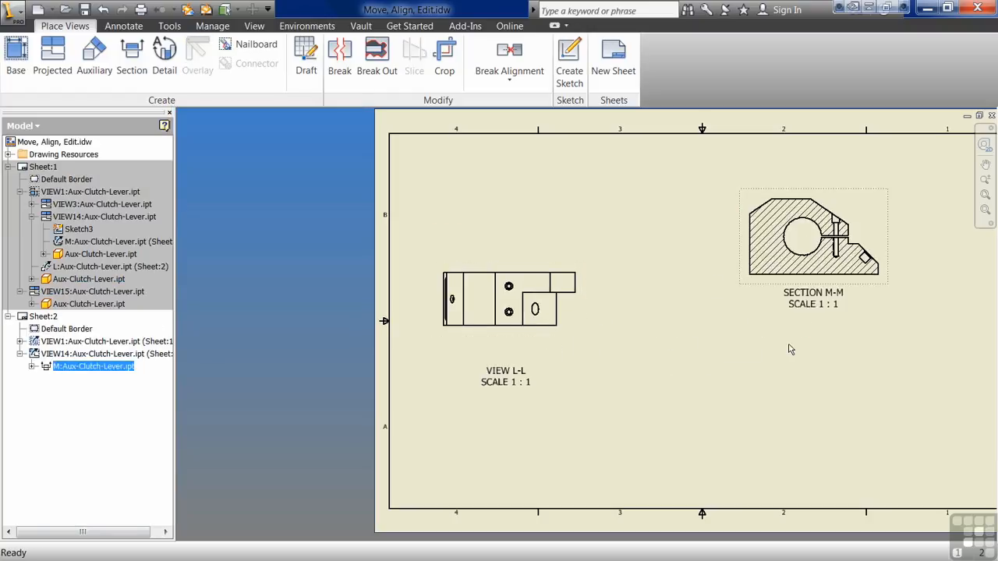
left_click_drag(533, 376, 537, 354)
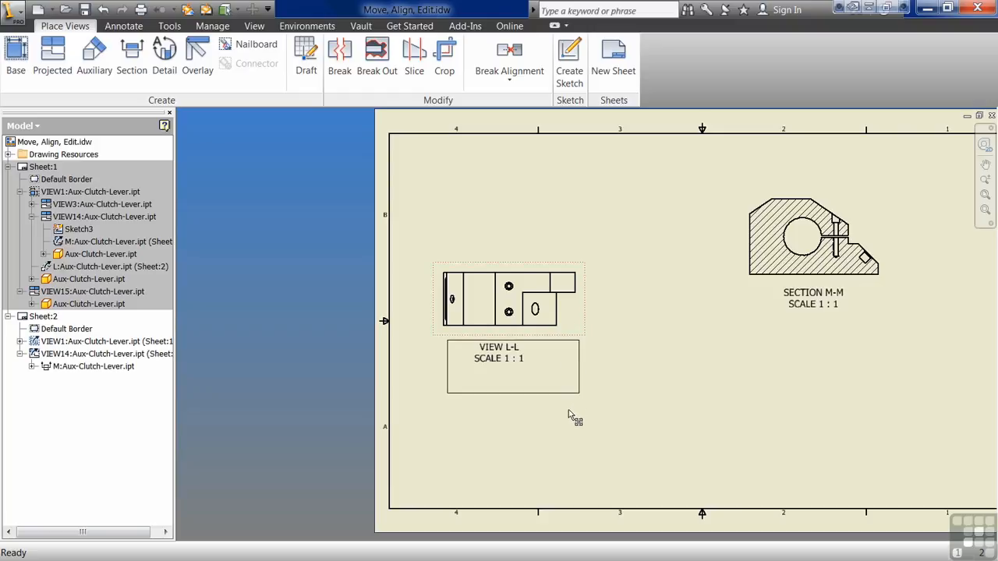
left_click_drag(568, 419, 568, 419)
left_click_drag(739, 285, 717, 383)
Step: Align section view M-M vertically with view L-L as the base view
left_click(509, 74)
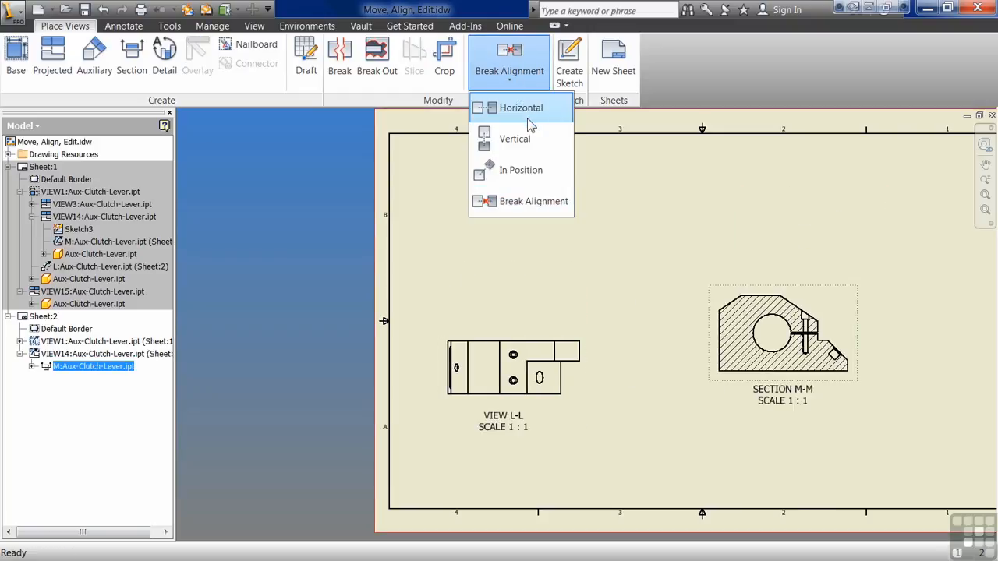
left_click(516, 106)
left_click(499, 81)
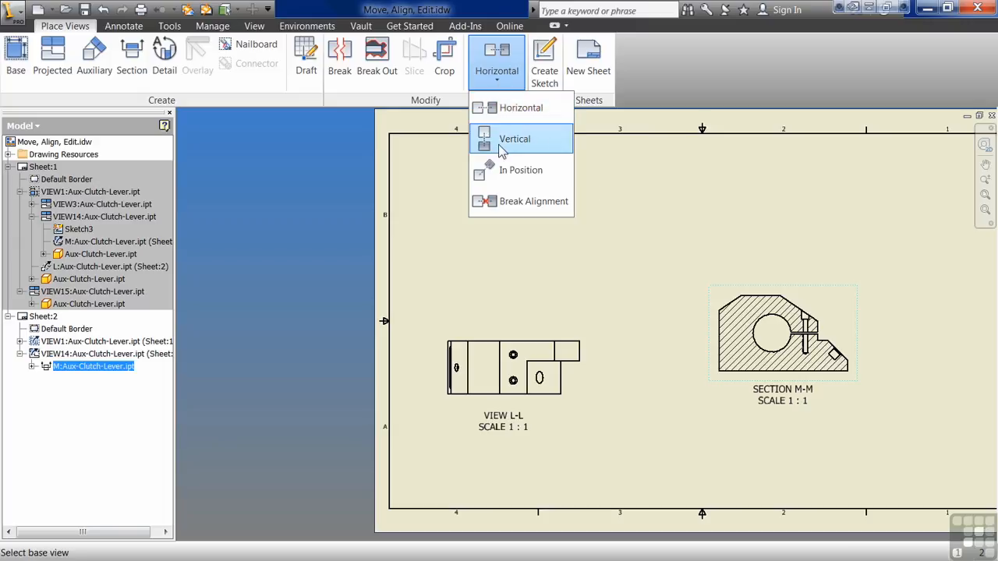
left_click(510, 134)
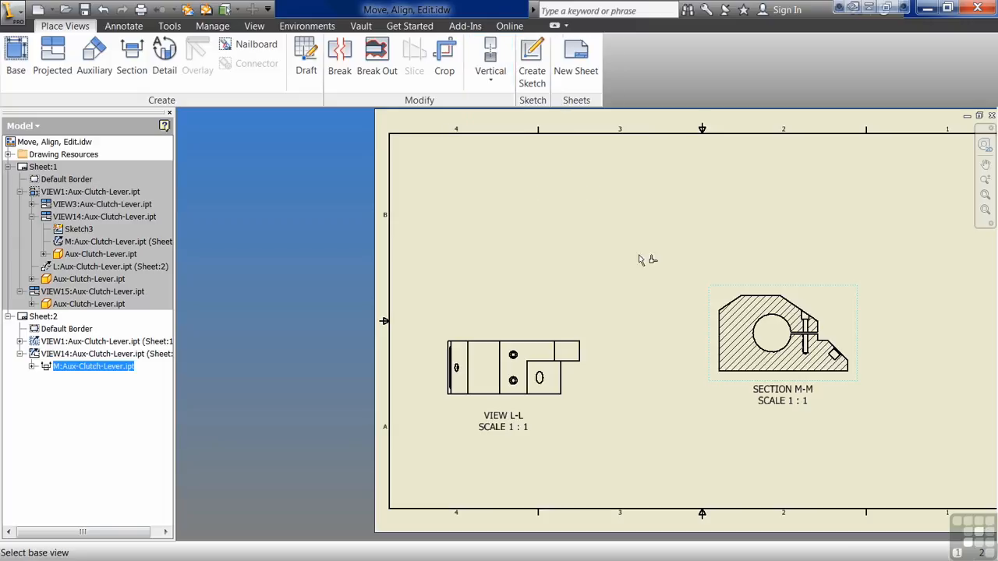
left_click(574, 403)
Step: Move the aligned pair to the left part of the sheet, with section view M-M directly above view L-L
left_click_drag(584, 319, 585, 204)
left_click_drag(575, 334, 782, 339)
left_click_drag(782, 256, 611, 259)
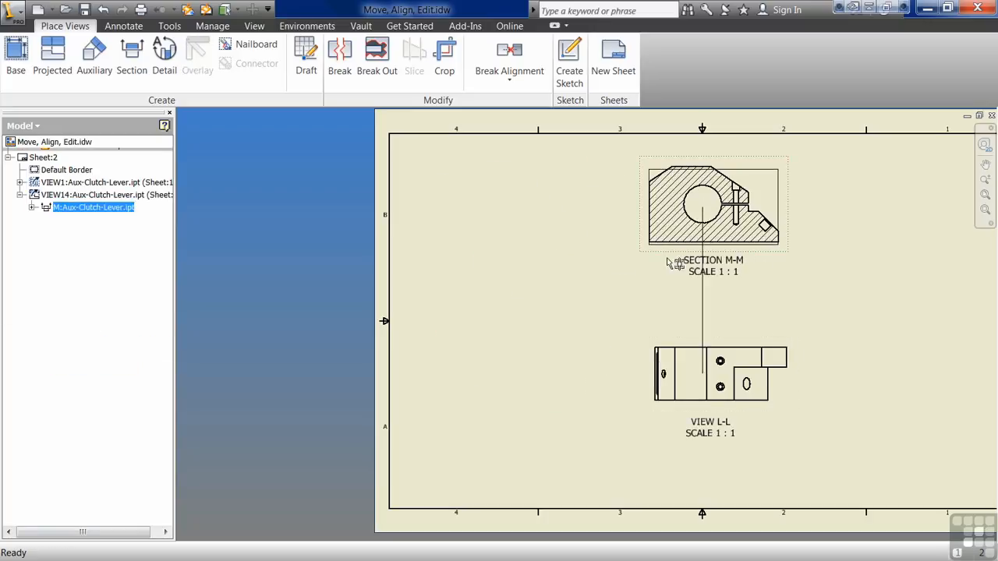
left_click_drag(686, 253, 644, 301)
left_click_drag(795, 339, 688, 356)
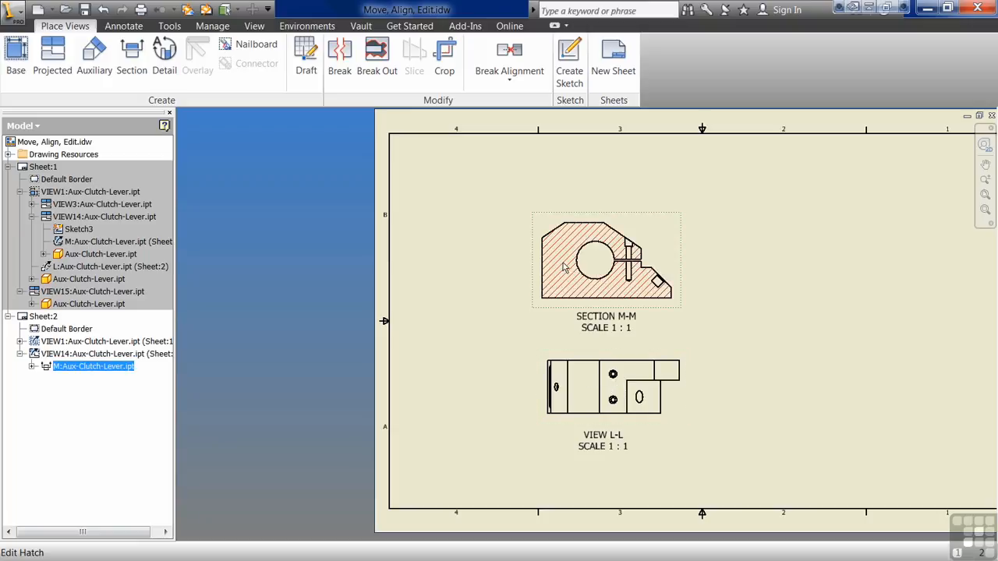
mouse_move(669, 355)
left_mouse_down()
mouse_move(876, 340)
mouse_move(559, 347)
mouse_move(867, 343)
mouse_move(673, 364)
left_mouse_up()
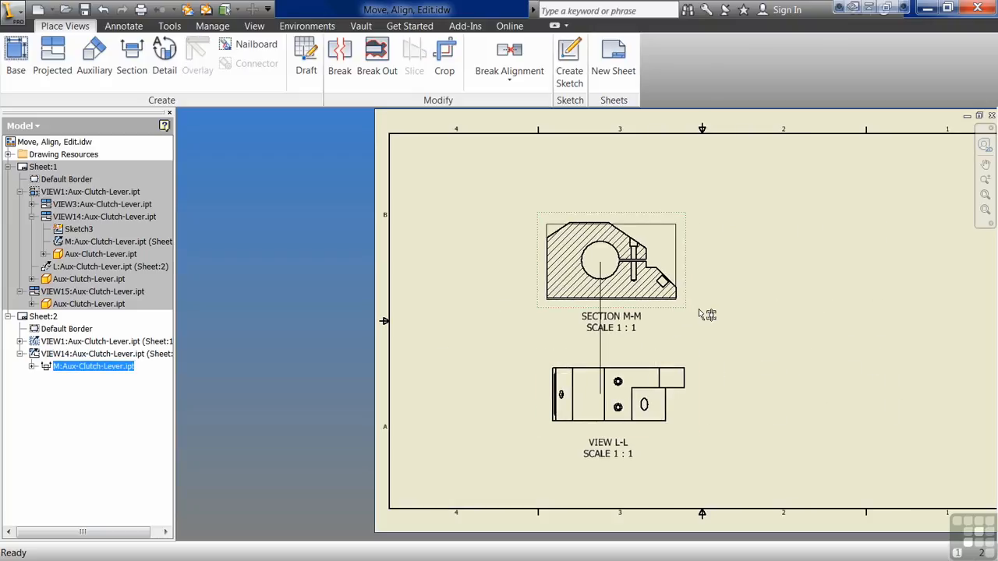
left_click_drag(672, 368, 499, 373)
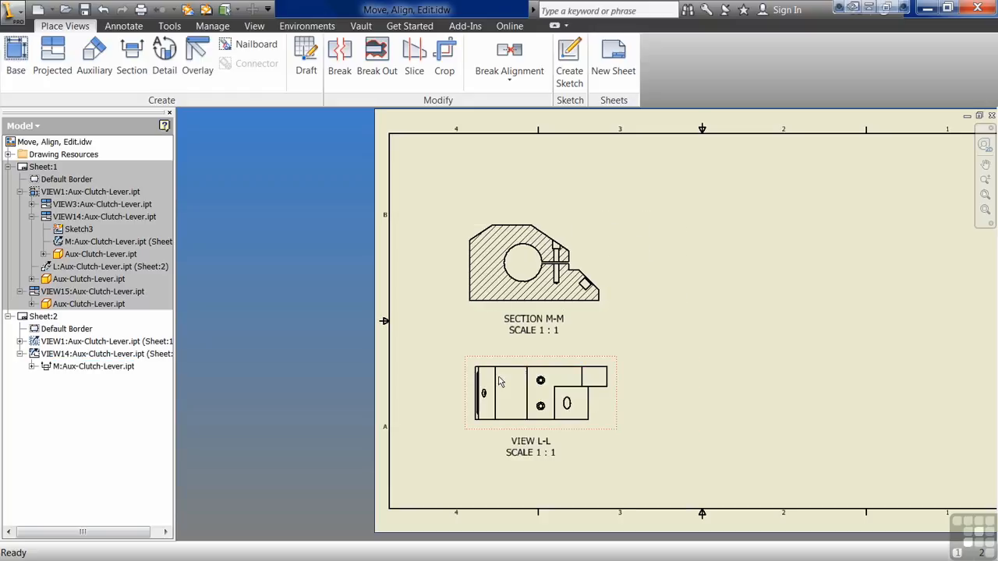
Step: Edit section view M-M to take its scale from the base view and use its own Shaded style
double_click(478, 318)
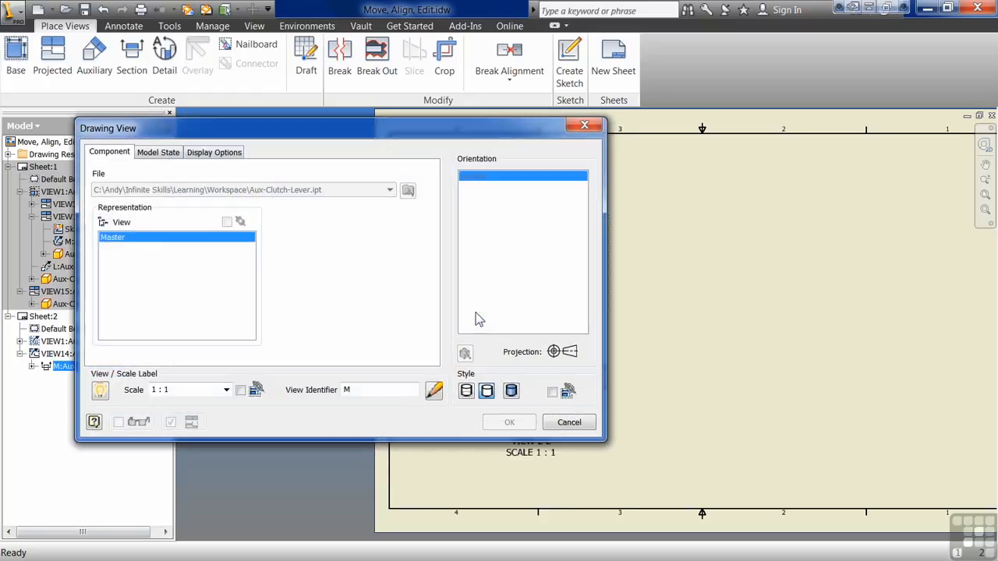
left_click(552, 392)
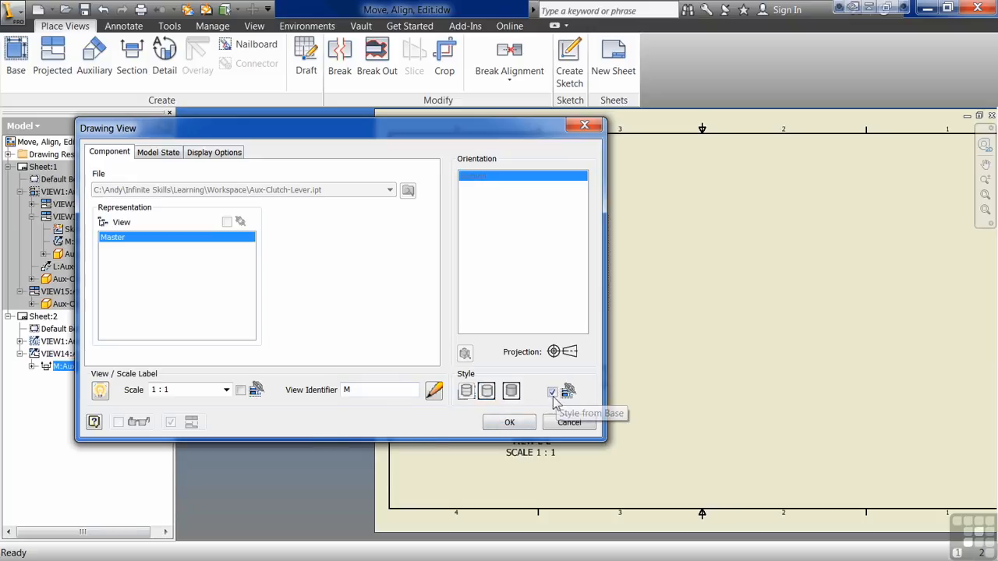
left_click(241, 391)
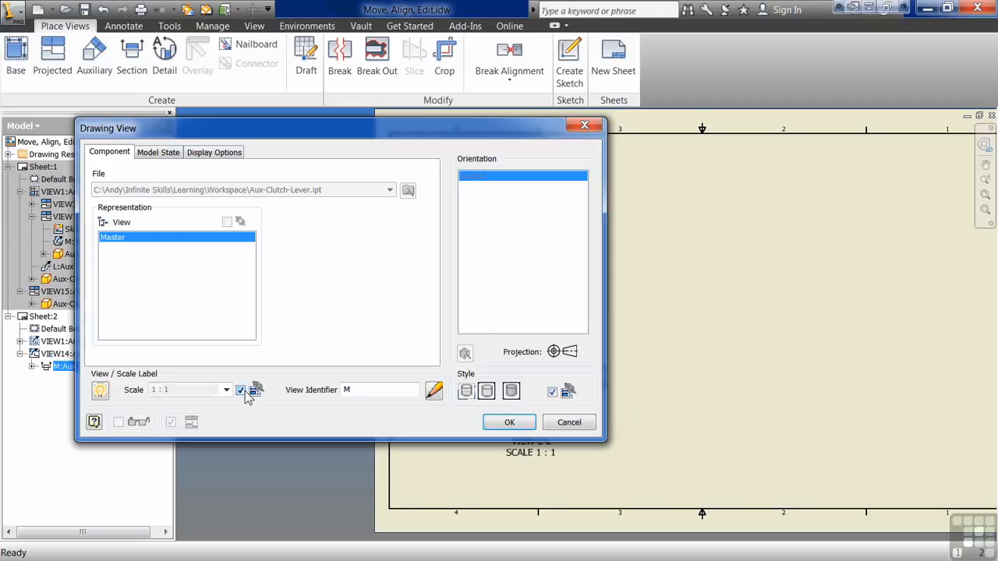
left_click(552, 392)
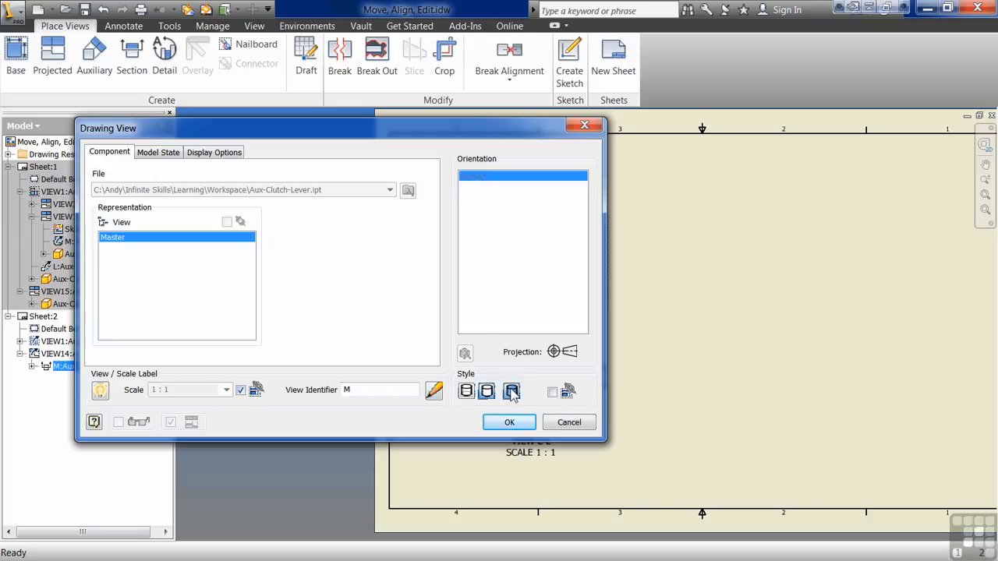
left_click(510, 423)
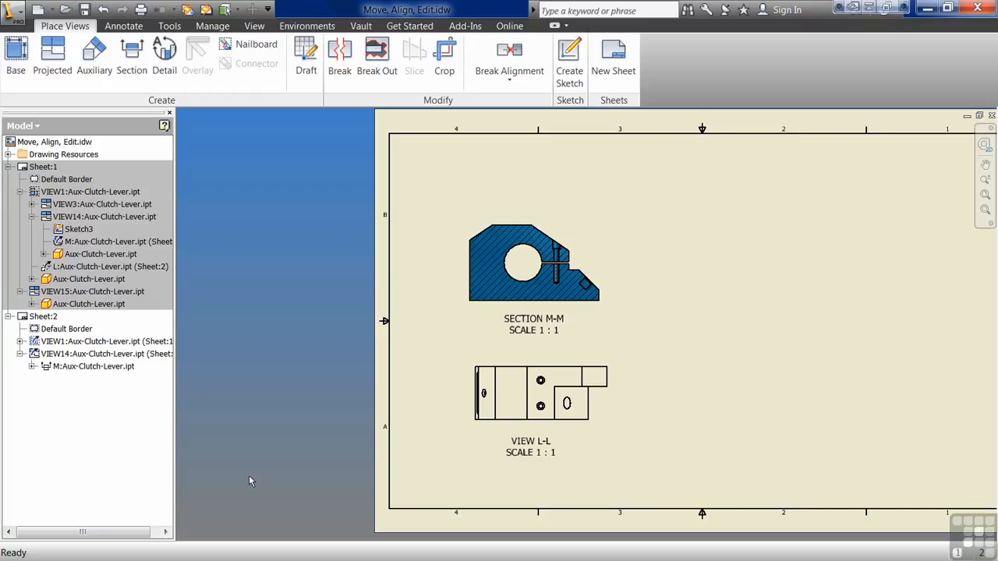
Step: On Sheet:1, break the alignment of the Detail K view and place it above the side view
double_click(42, 167)
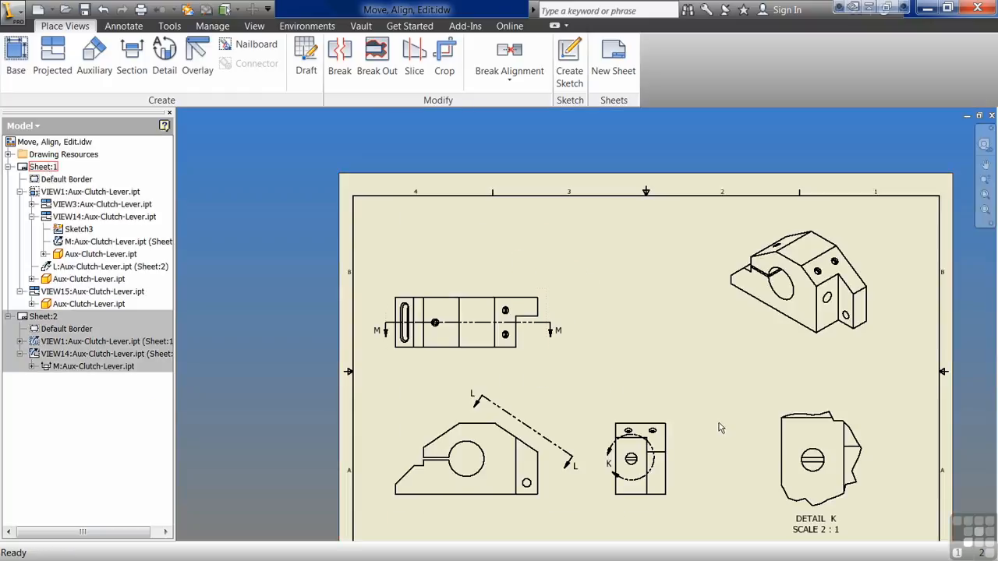
left_click_drag(669, 460, 605, 456)
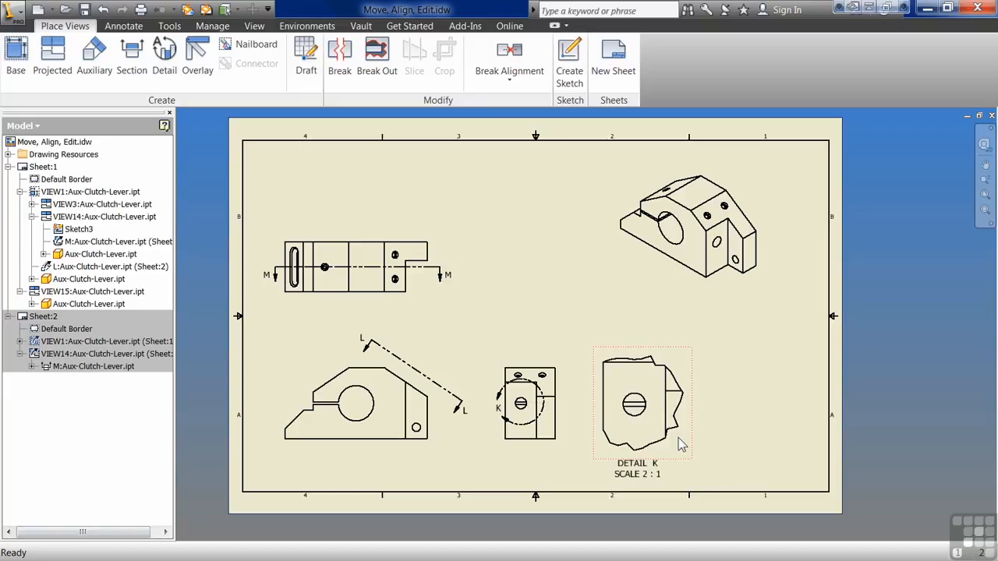
left_click(509, 75)
left_click(517, 202)
left_click_drag(677, 461, 558, 297)
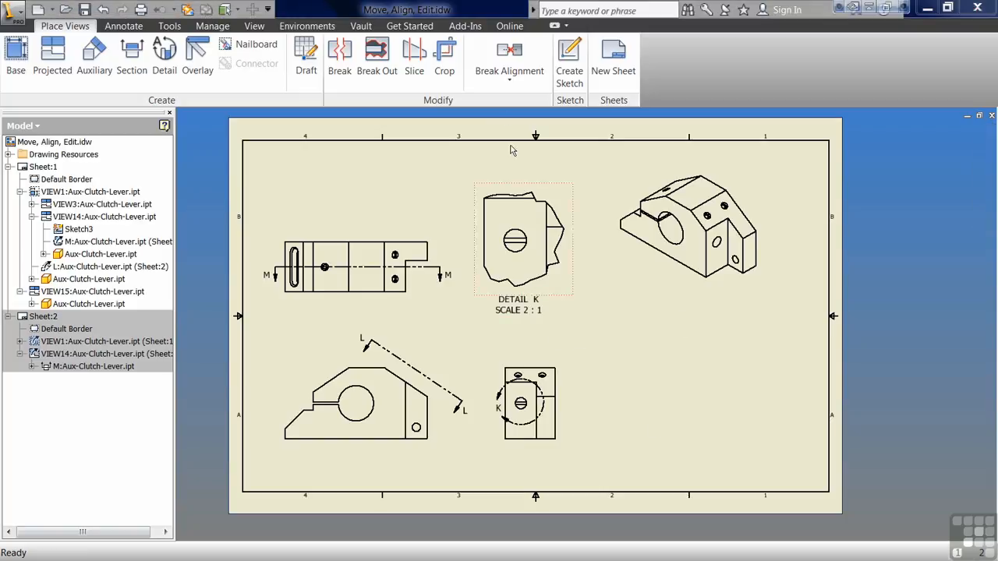
Step: Align the isometric view In Position with Detail K, and move both views to test the alignment
left_click(516, 76)
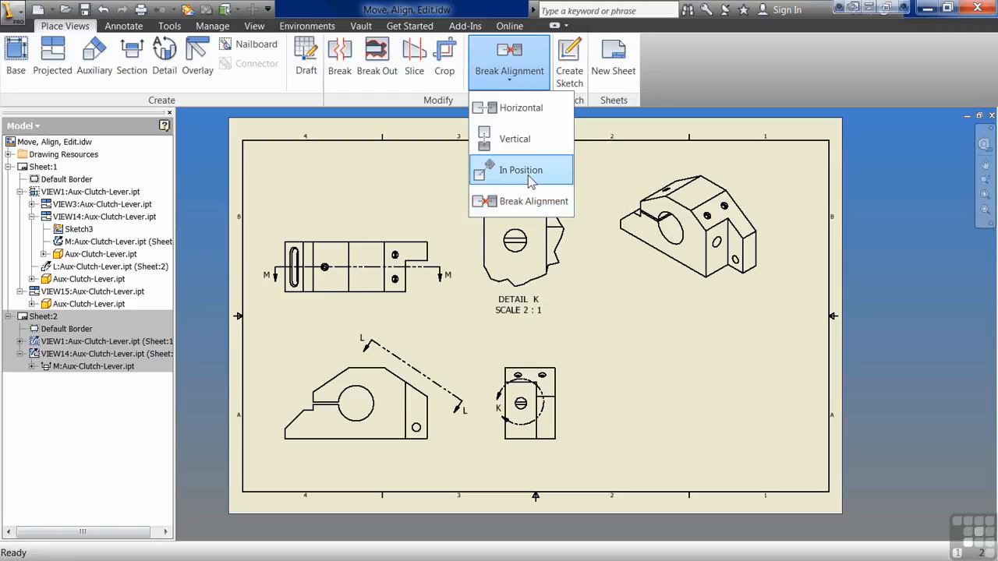
left_click(530, 171)
left_click(641, 271)
left_click(563, 292)
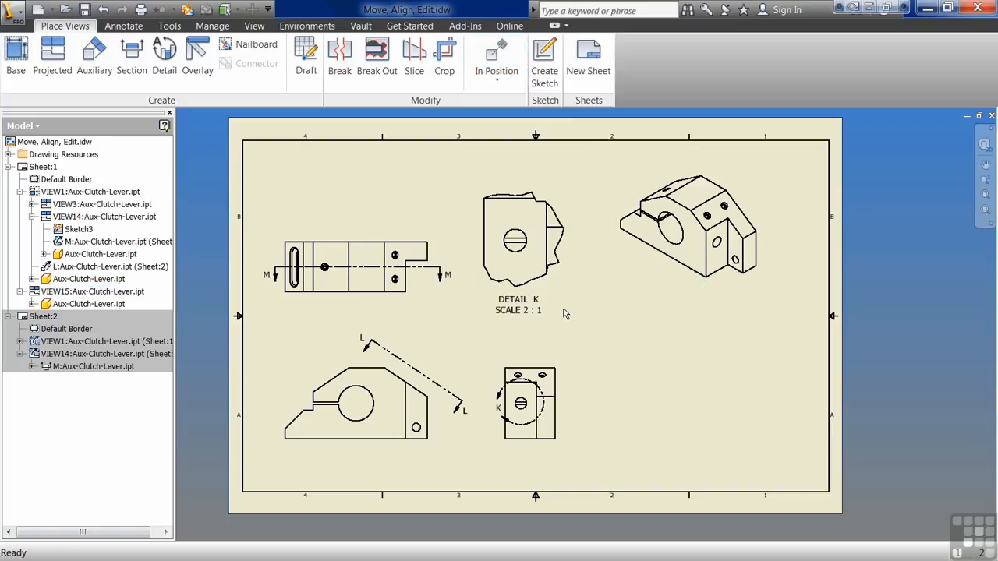
left_click_drag(568, 294, 551, 336)
mouse_move(668, 310)
left_mouse_down()
mouse_move(617, 298)
mouse_move(751, 280)
mouse_move(647, 293)
mouse_move(668, 293)
left_mouse_up()
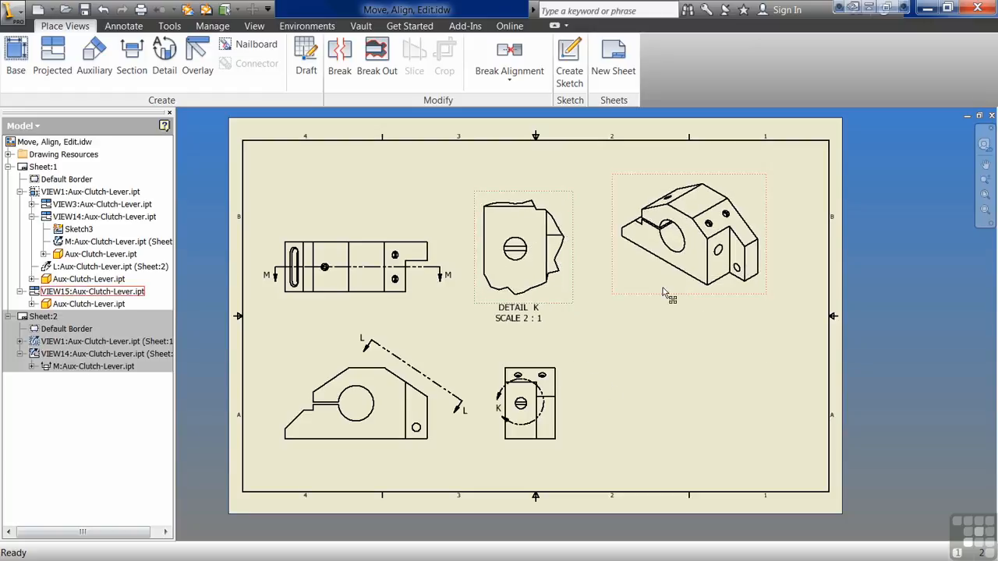
Step: Break the alignment between Detail K and the isometric view, and move the isometric view up and to the left
left_click(509, 69)
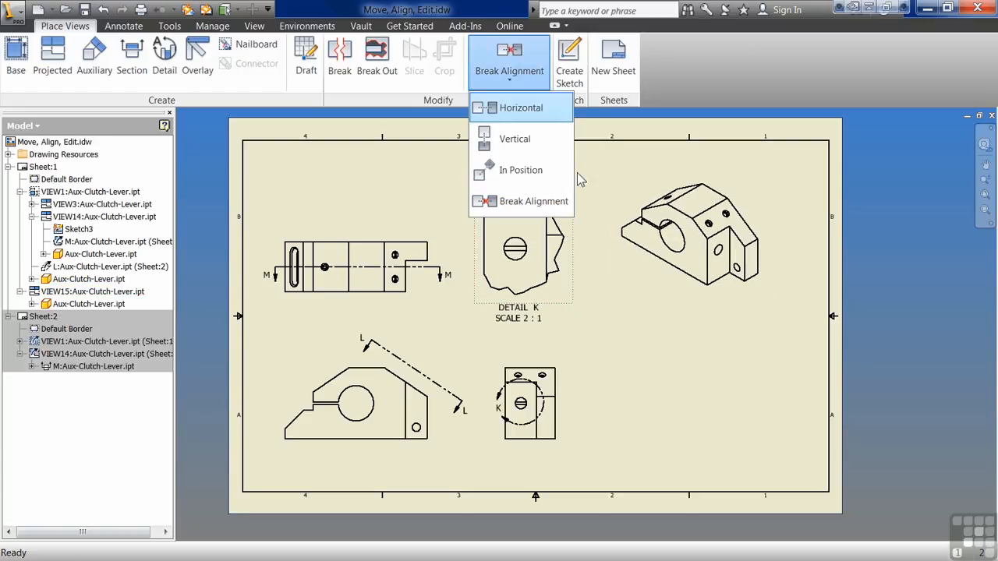
left_click(529, 205)
left_click_drag(628, 324, 594, 268)
Step: Align the isometric view In Position with Detail K, and move Detail K to the right of the side view
left_click(510, 68)
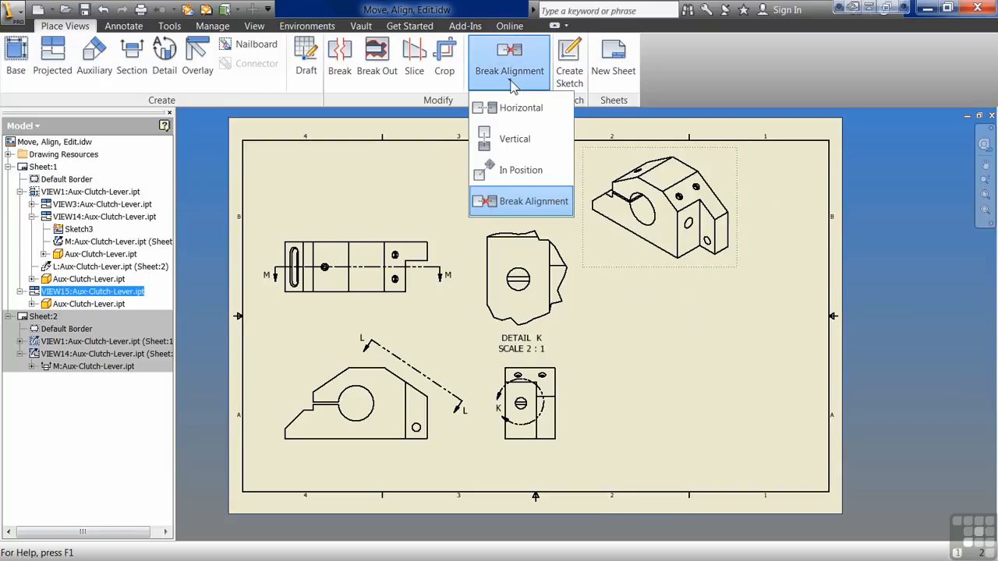
left_click(509, 177)
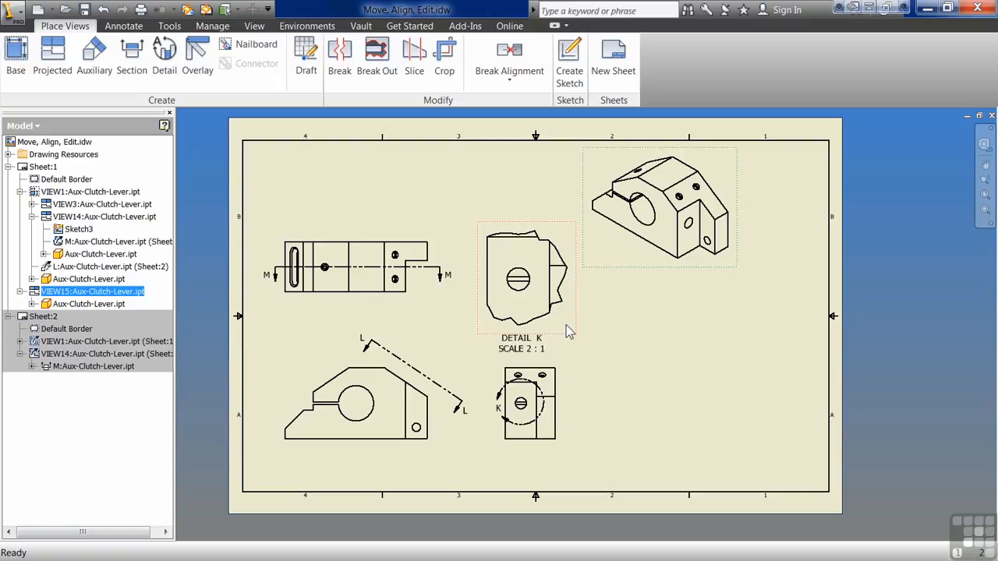
left_click_drag(537, 332, 652, 442)
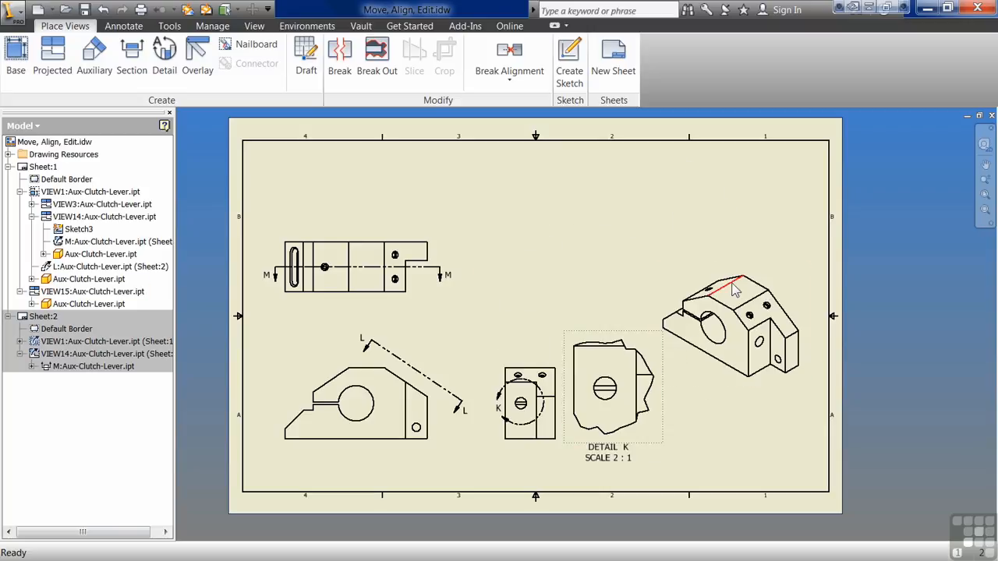
Step: Break the isometric view's alignment with Detail K, and move Detail K above the side view and the isometric view to the sheet's upper-right corner
left_click(698, 381)
left_click(528, 83)
left_click(530, 199)
mouse_move(633, 335)
left_mouse_down()
mouse_move(604, 247)
mouse_move(573, 360)
mouse_move(617, 329)
mouse_move(635, 347)
left_mouse_up()
left_click_drag(726, 386, 739, 267)
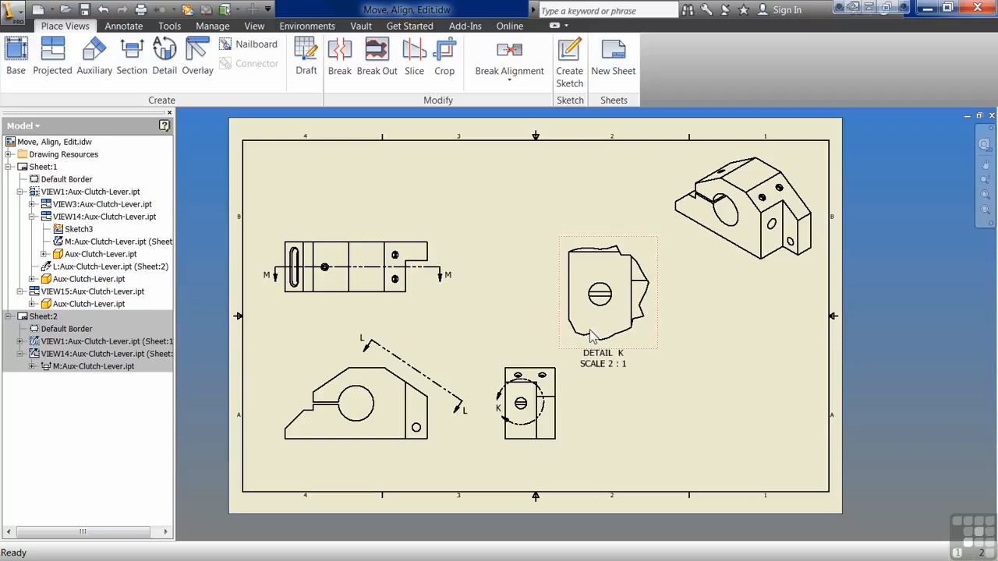
Step: Align Detail K In Position with the side view, and move the side view slightly left to test the alignment
left_click(521, 87)
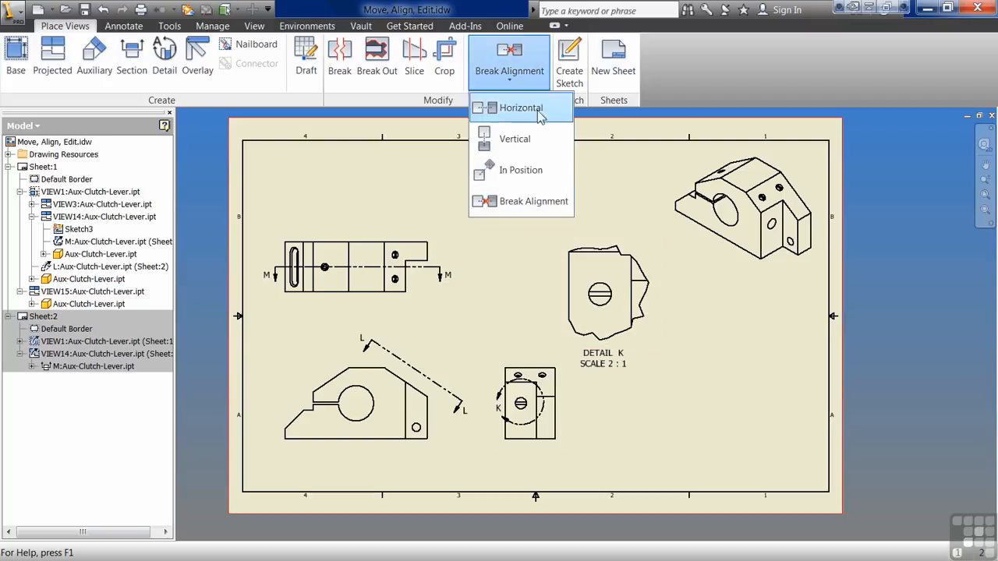
left_click(517, 167)
left_click(550, 386)
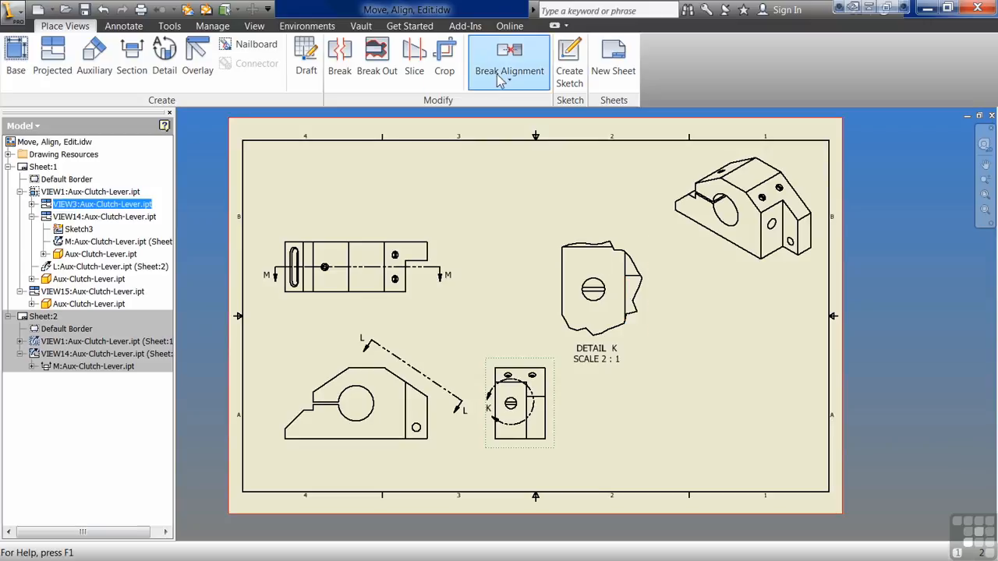
right_click(561, 350)
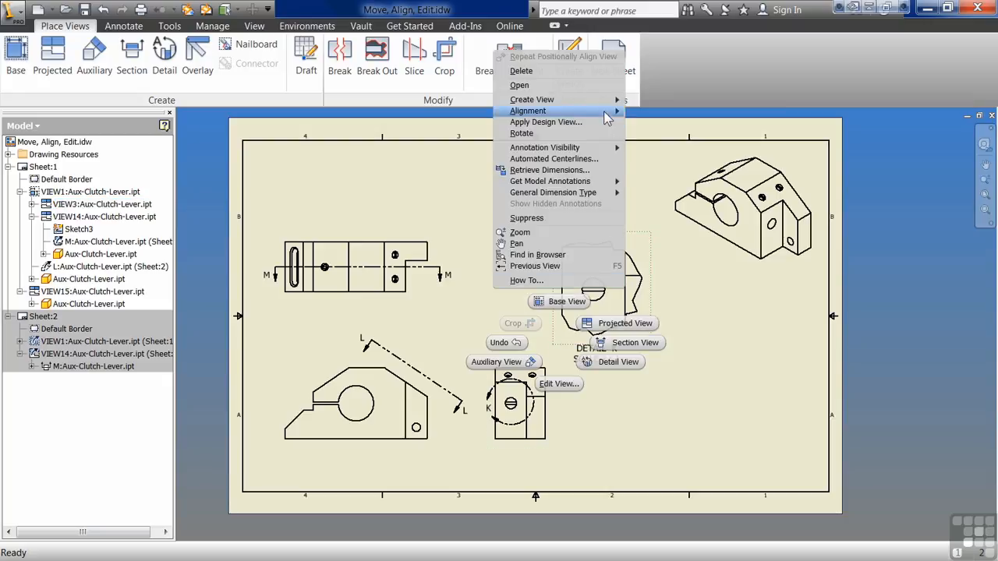
mouse_move(607, 117)
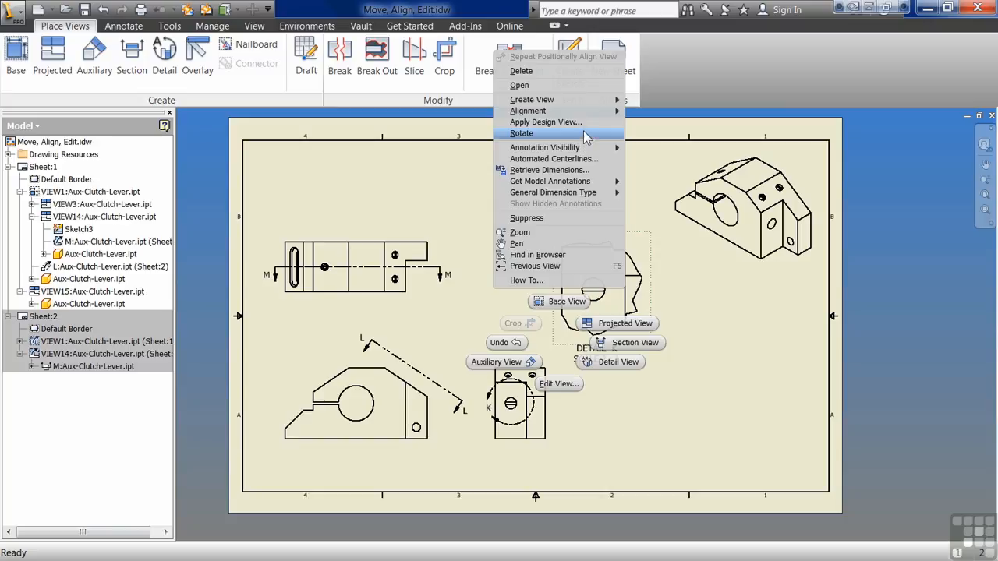
left_click(415, 354)
Step: Examine the top view's Model State and Display Options settings, and close them without making changes
double_click(409, 306)
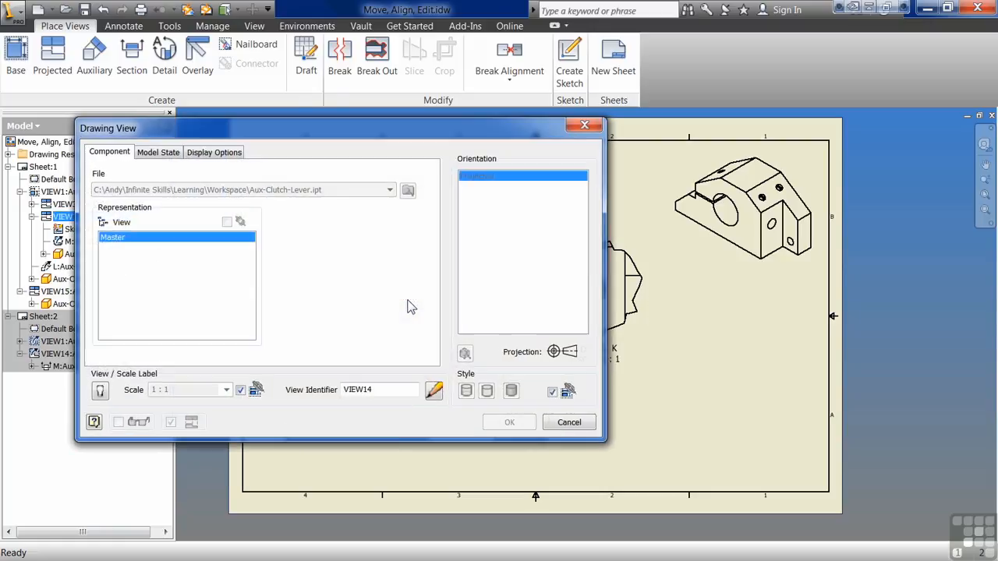
left_click(167, 154)
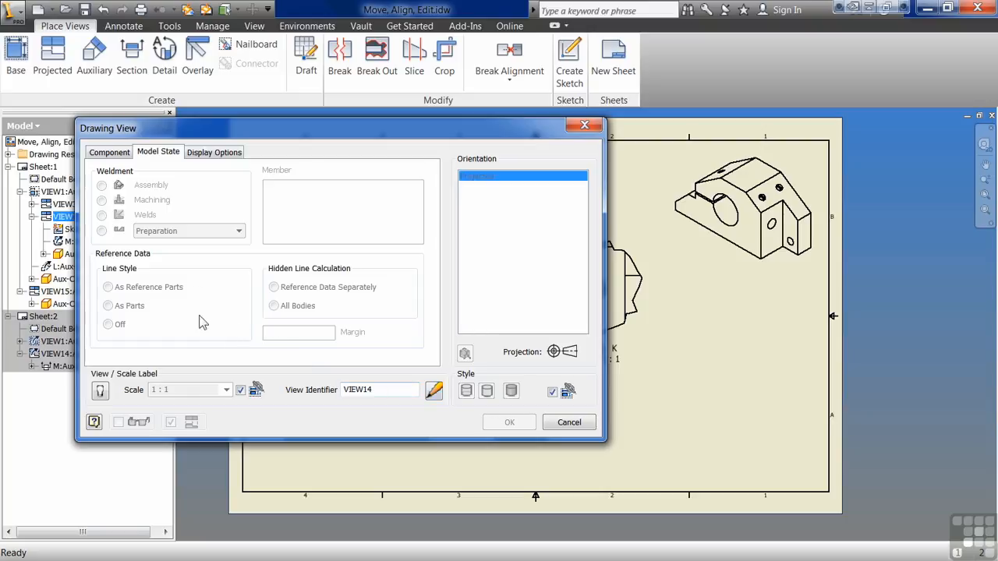
left_click(210, 155)
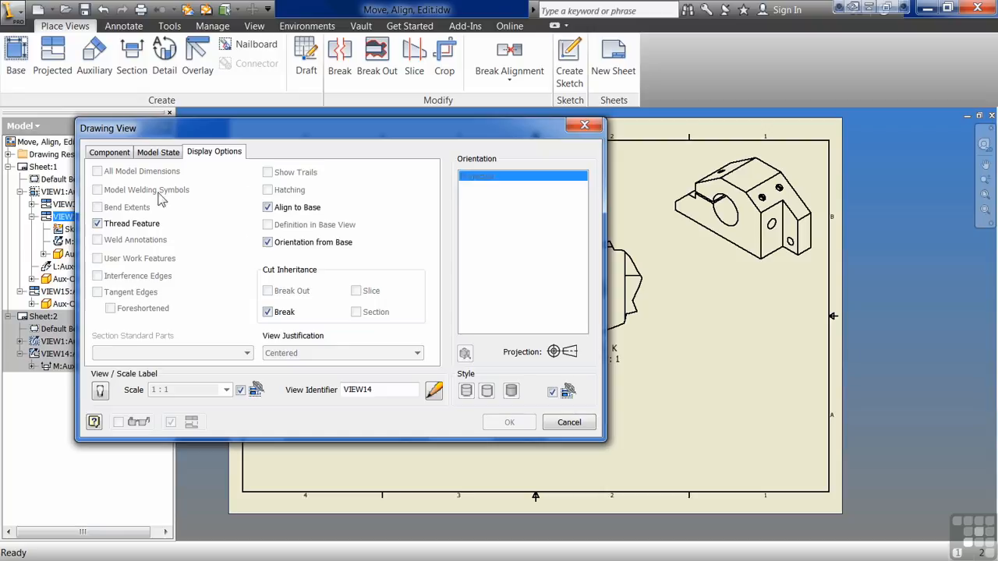
left_click(568, 424)
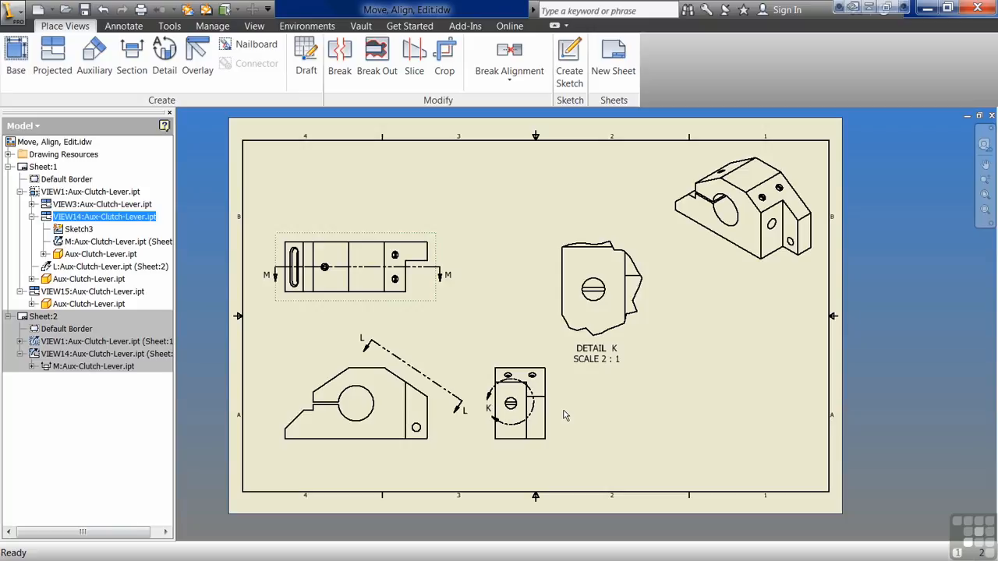
Step: Add a new blank sheet to the drawing
left_click(61, 411)
right_click(51, 407)
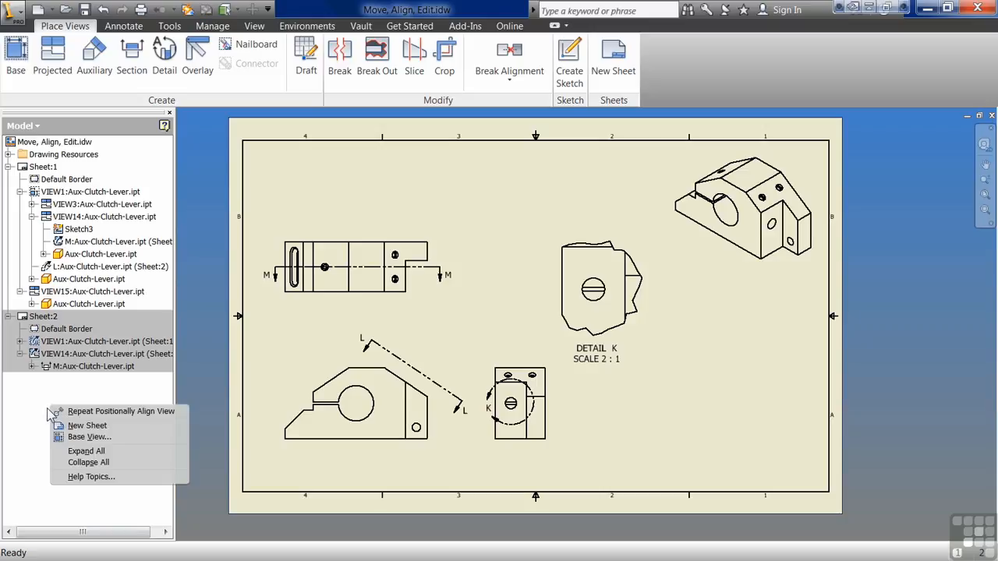
left_click(46, 402)
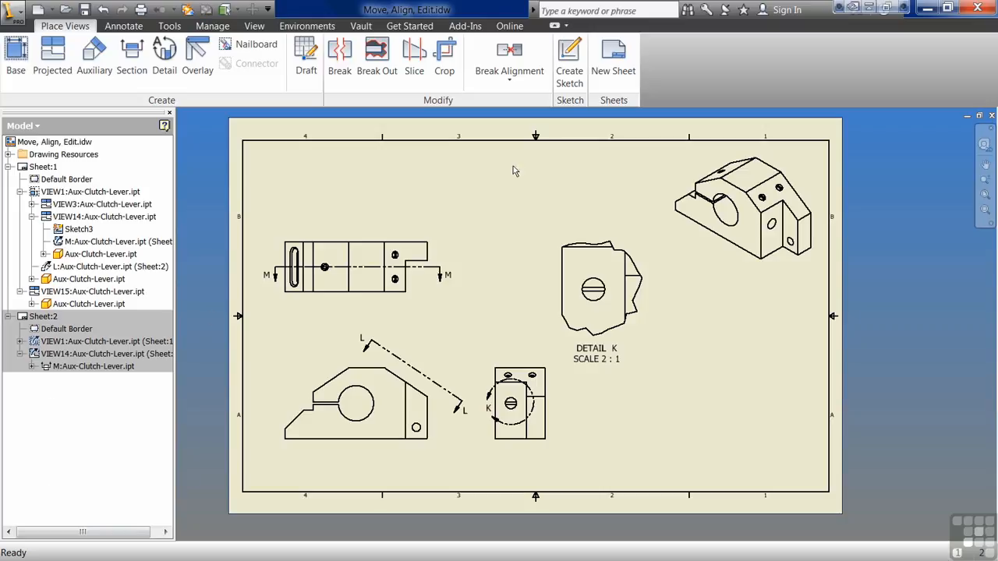
left_click(609, 71)
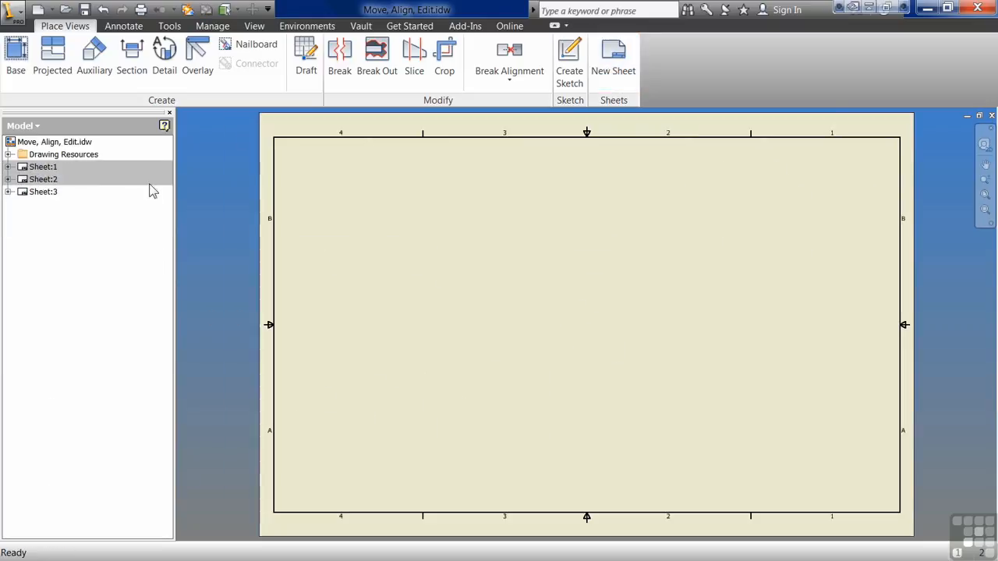
Step: Activate Sheet:2 to look over its views, and return to Sheet:1 with its view list expanded
double_click(43, 180)
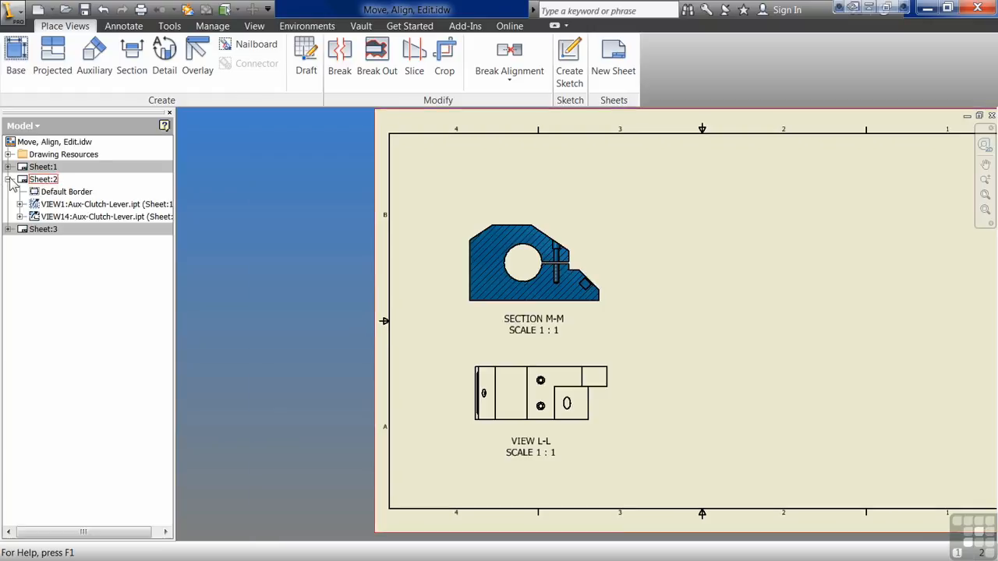
right_click(88, 205)
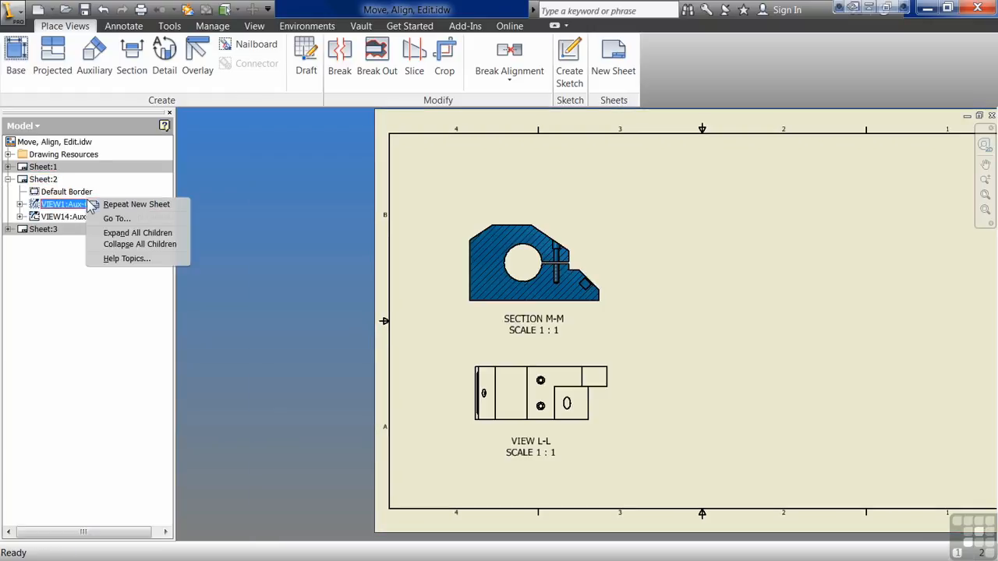
left_click(8, 173)
left_click(7, 167)
double_click(43, 167)
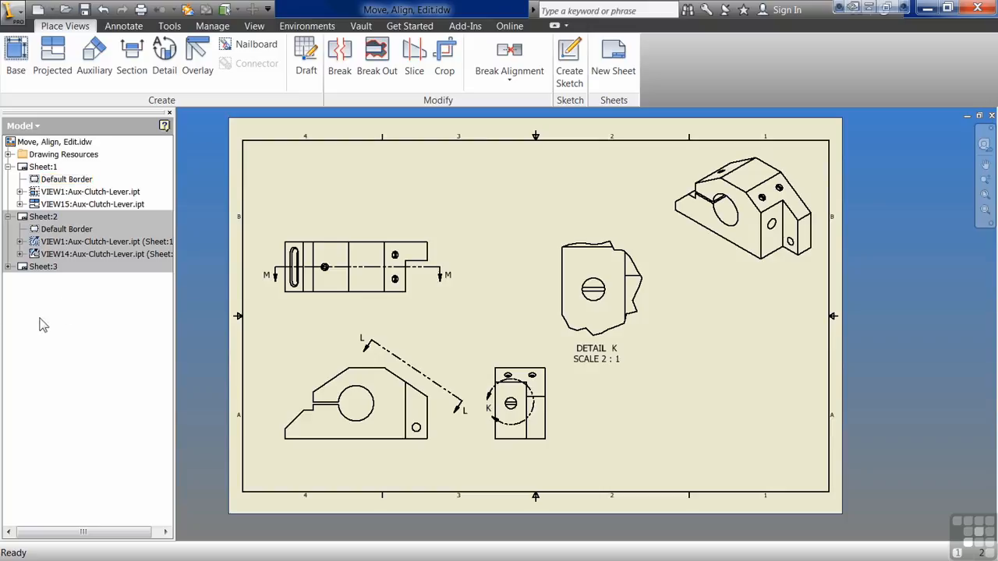